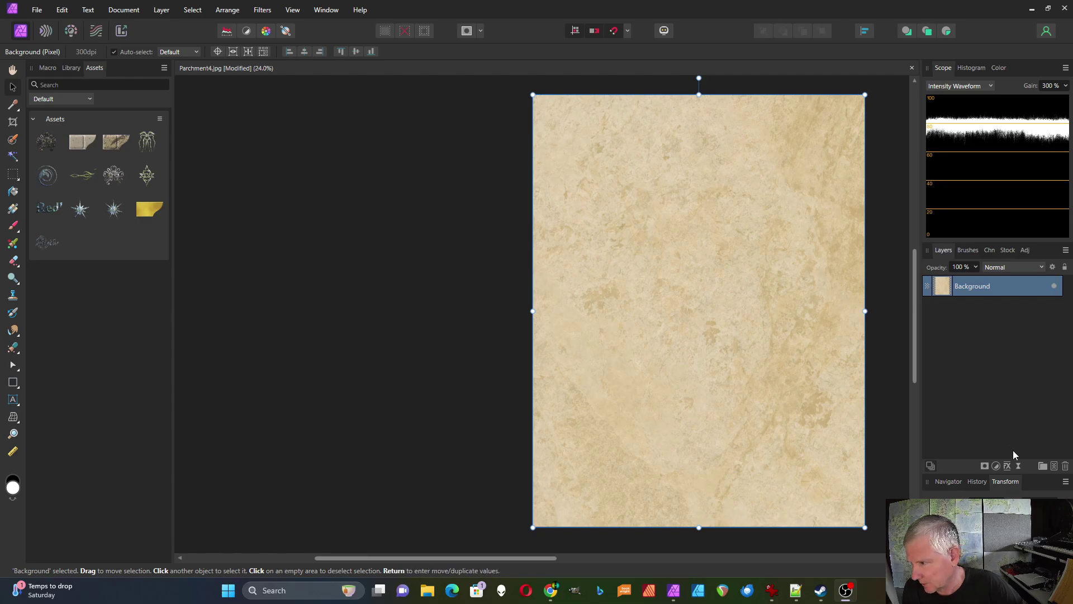
- Add a Procedural Texture live filter to the parchment background
left_click(1018, 466)
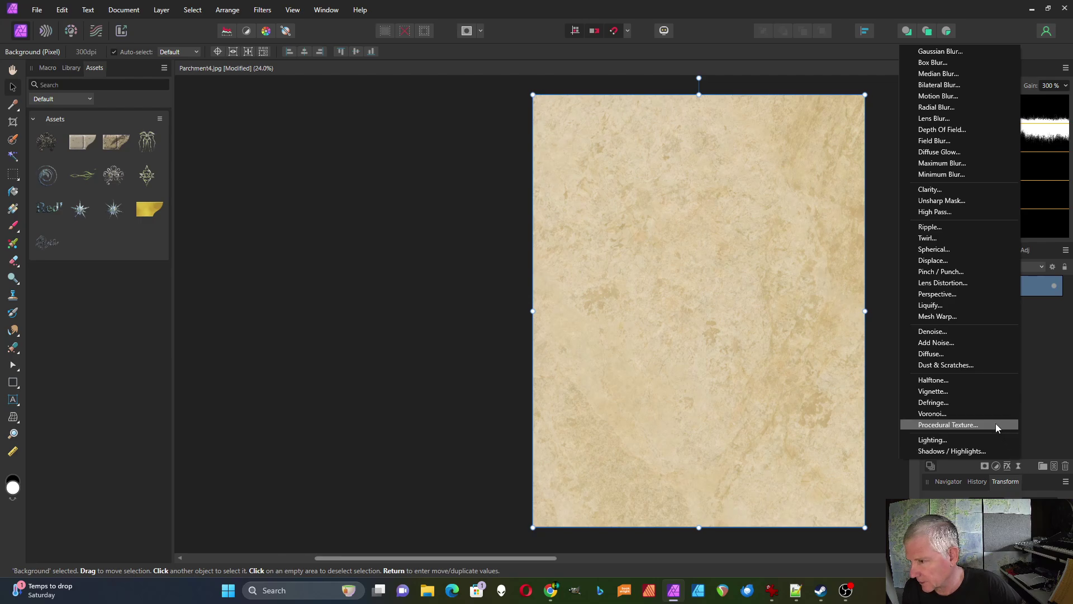
left_click(1023, 422)
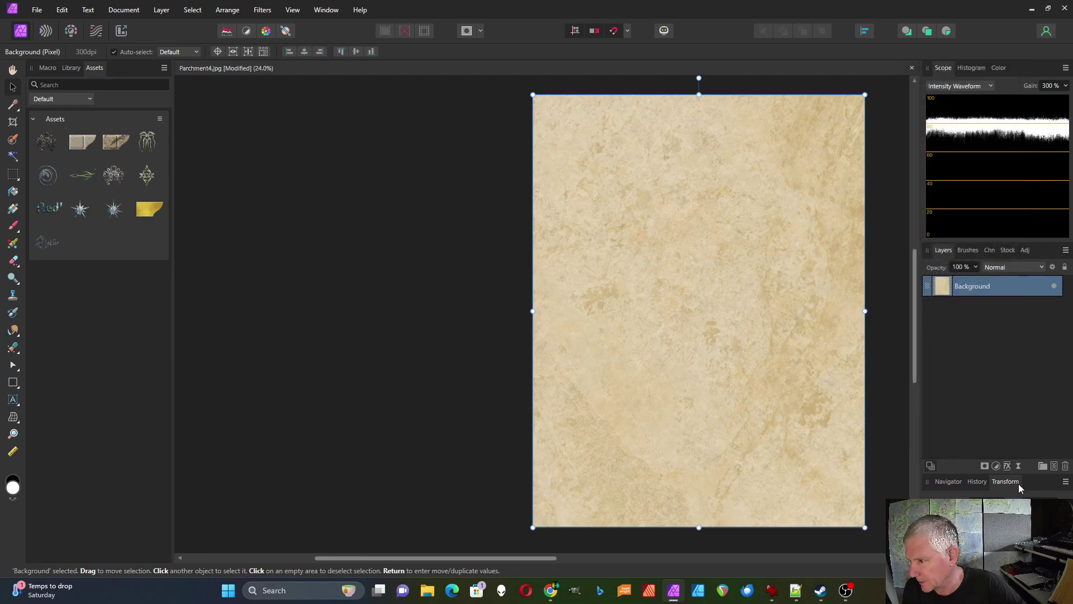
left_click(1018, 465)
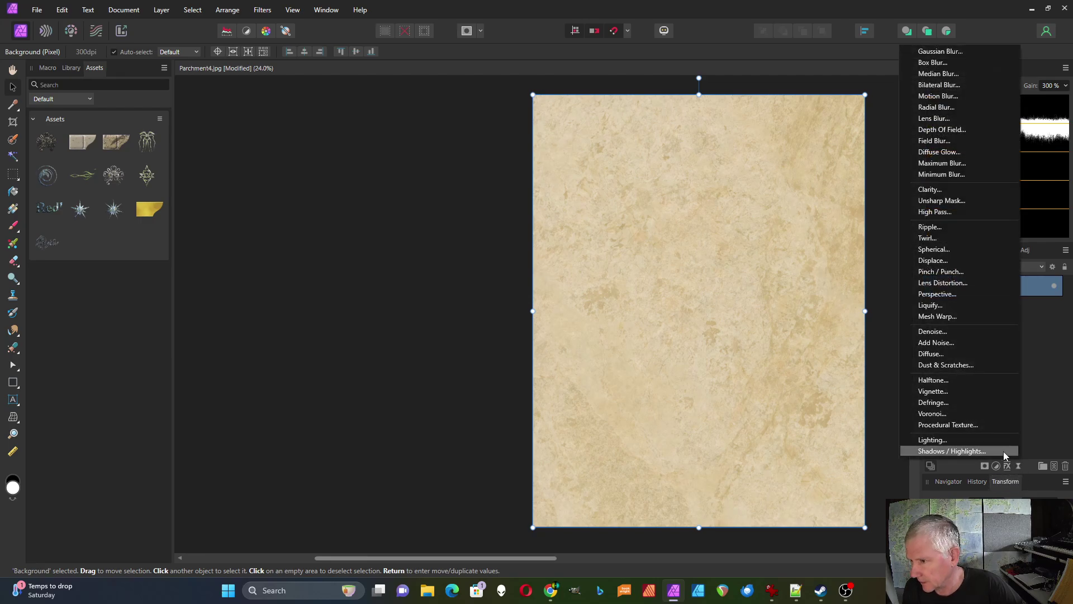
left_click(976, 423)
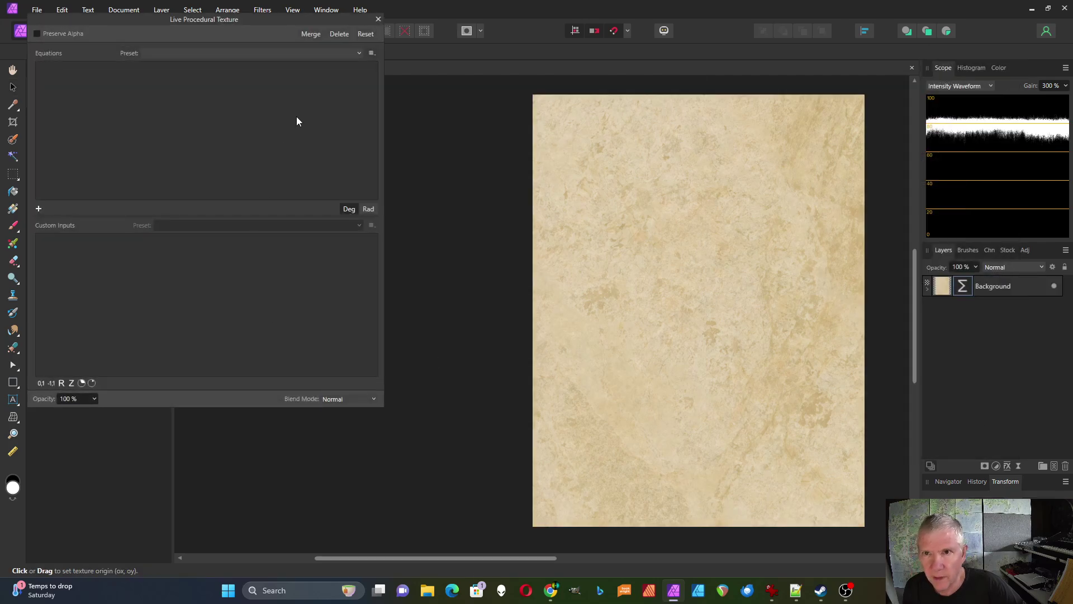
- Try the Oils equation preset, then settle on the Perlin Texture preset
left_click(357, 52)
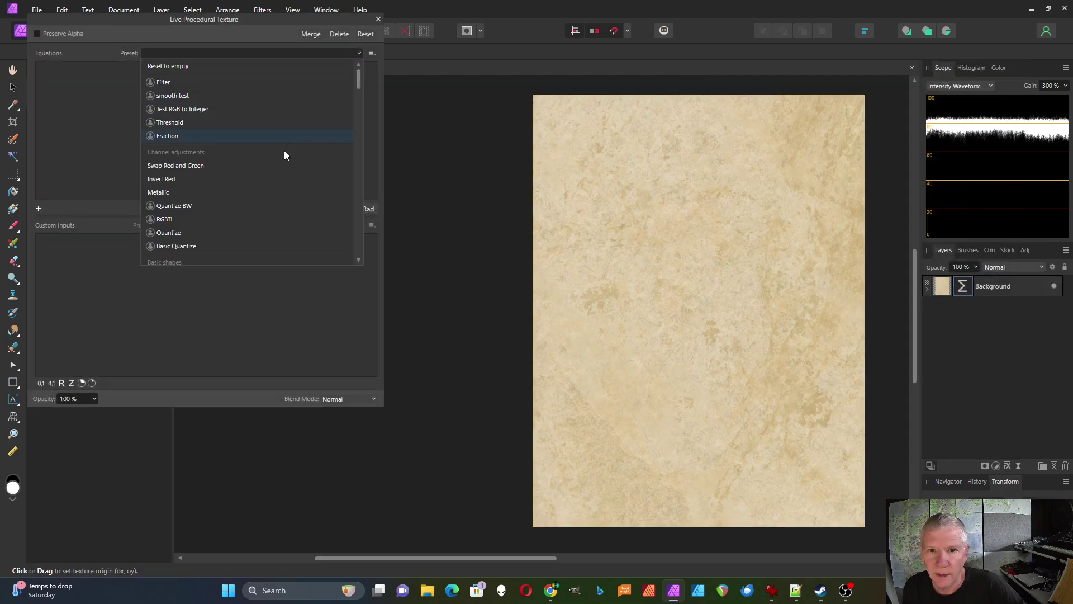
scroll(282, 157, "down", 3)
scroll(282, 162, "down", 3)
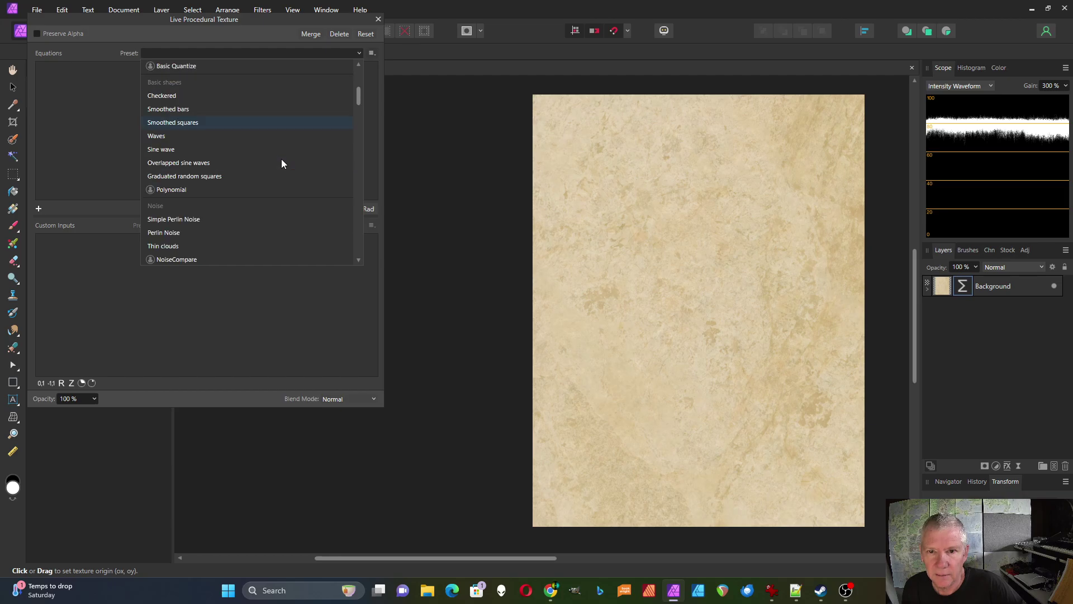
scroll(282, 162, "down", 5)
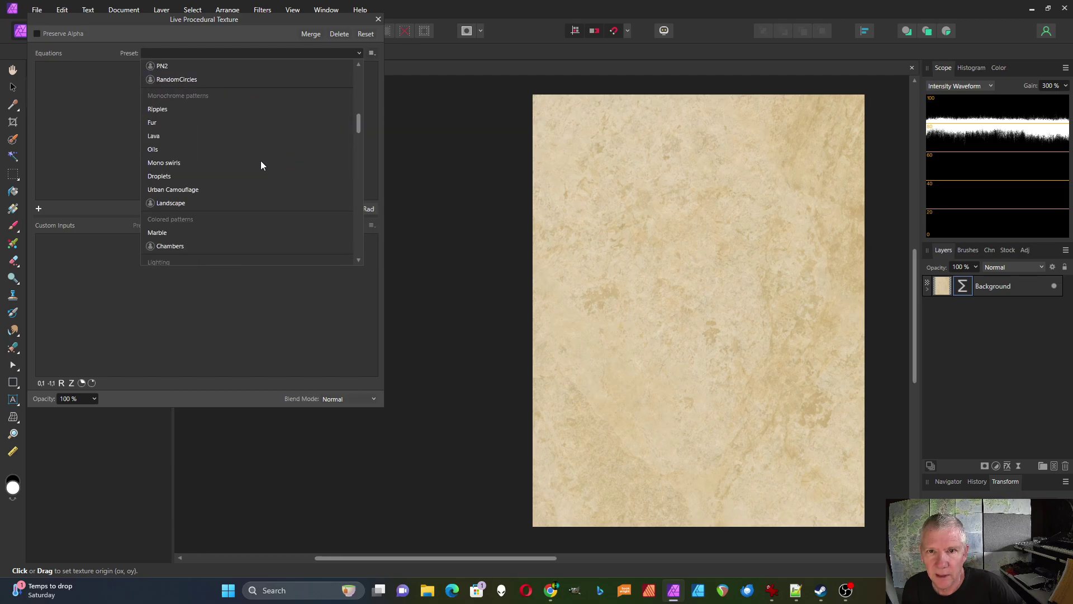
left_click(154, 151)
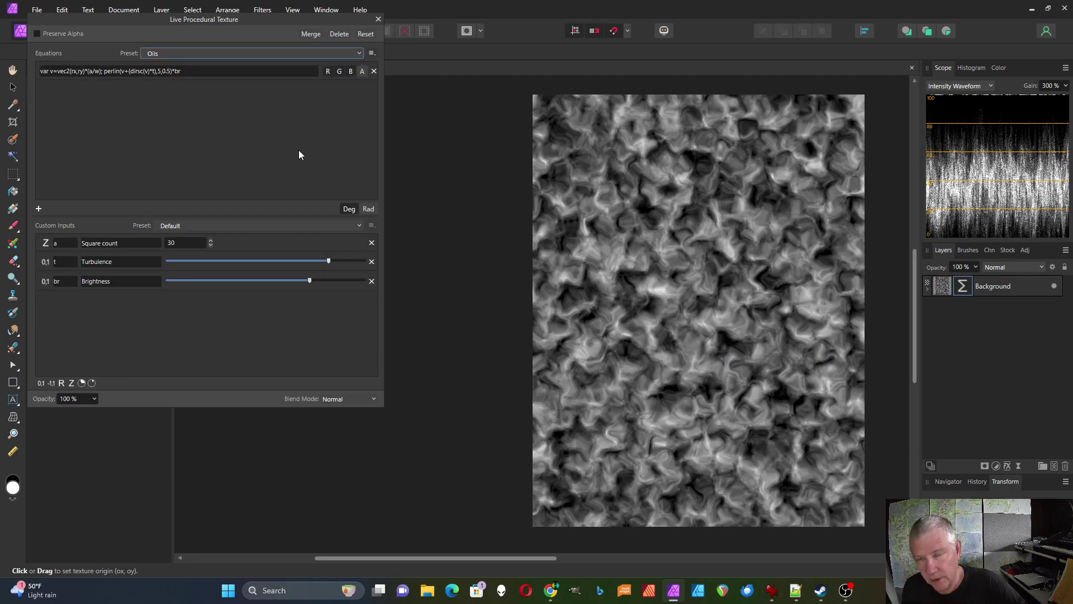
left_click(359, 53)
scroll(250, 144, "down", 2)
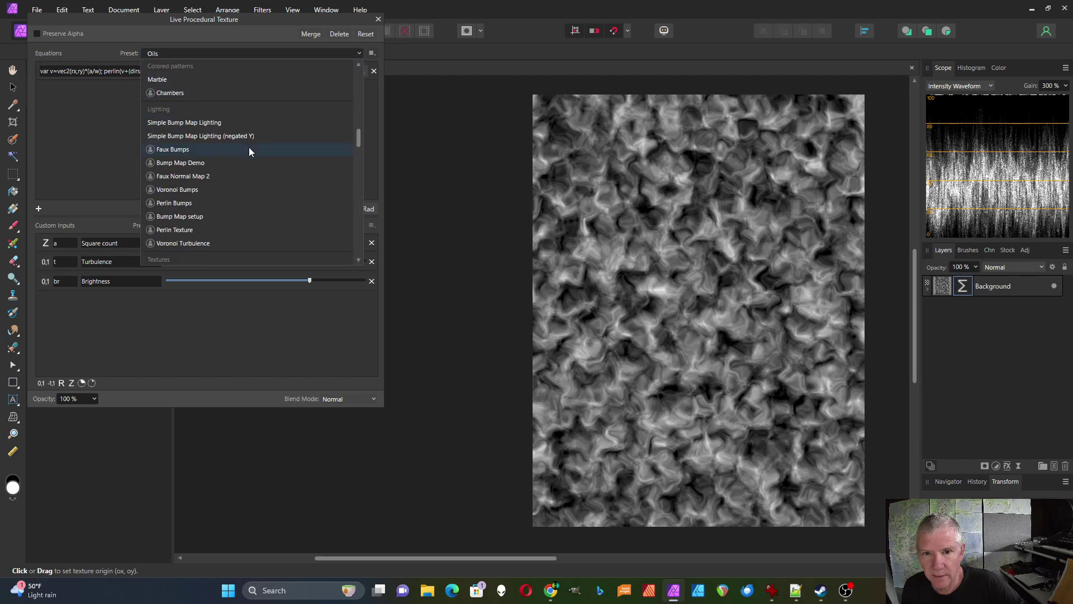
left_click(174, 230)
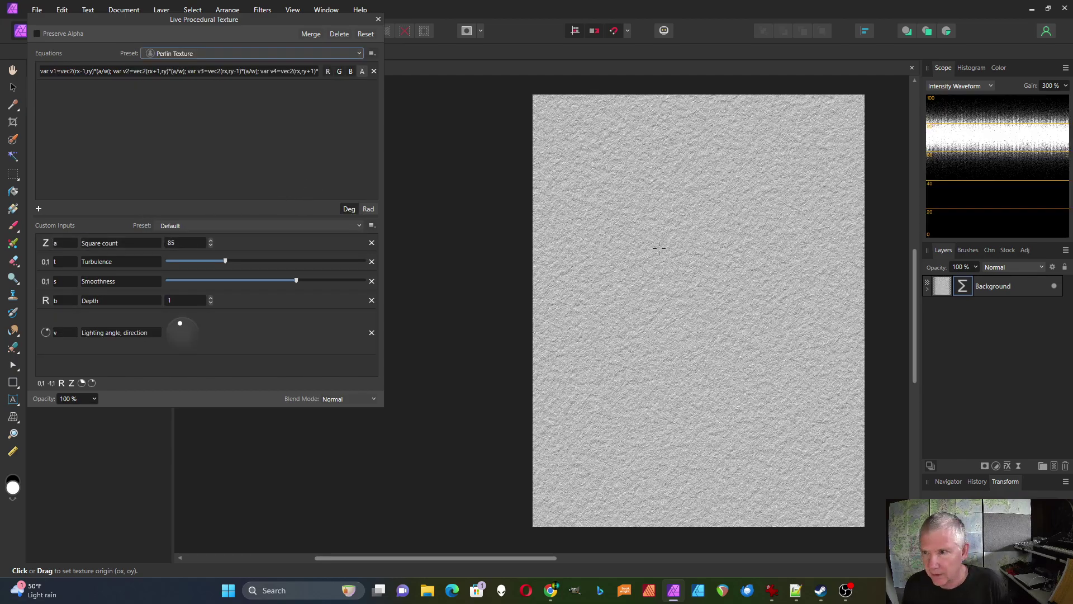
- Set the Perlin texture's Square count to 40
scroll(659, 247, "up", 4)
scroll(659, 247, "down", 3)
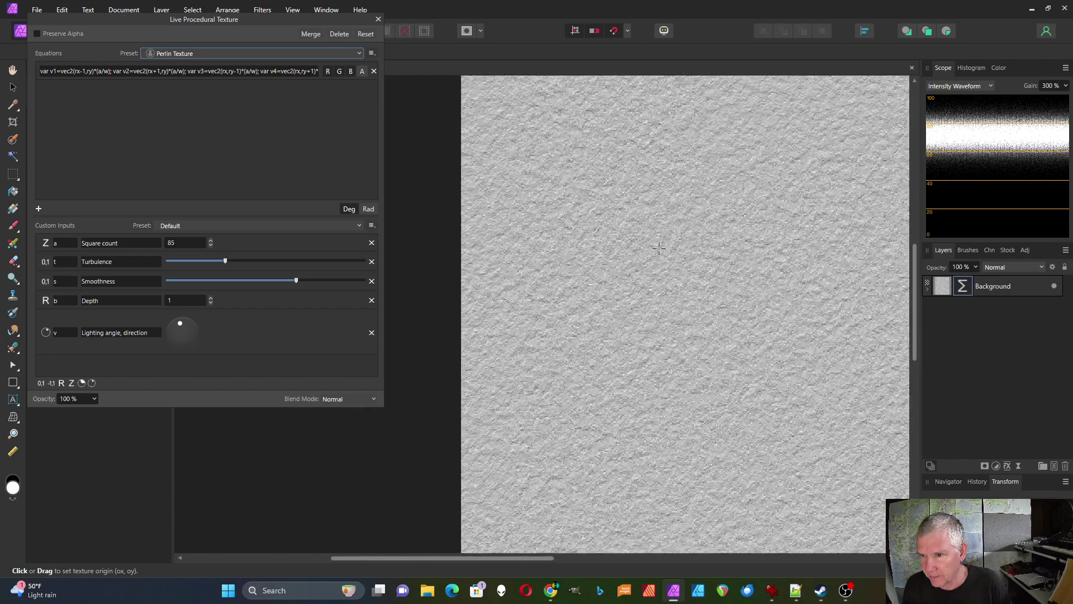
left_click(195, 242)
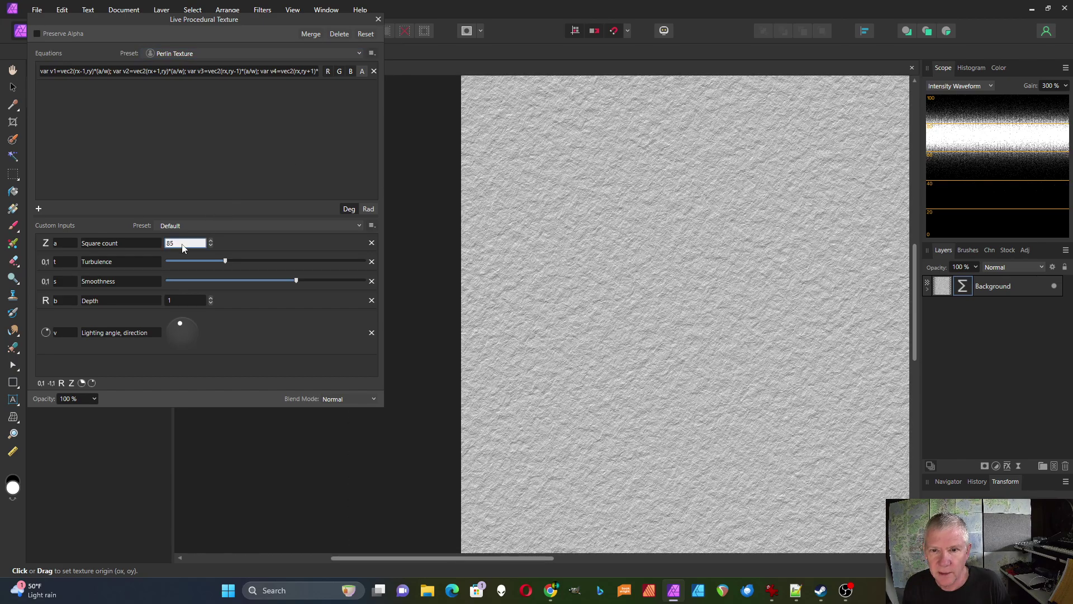
type("40")
key("Return")
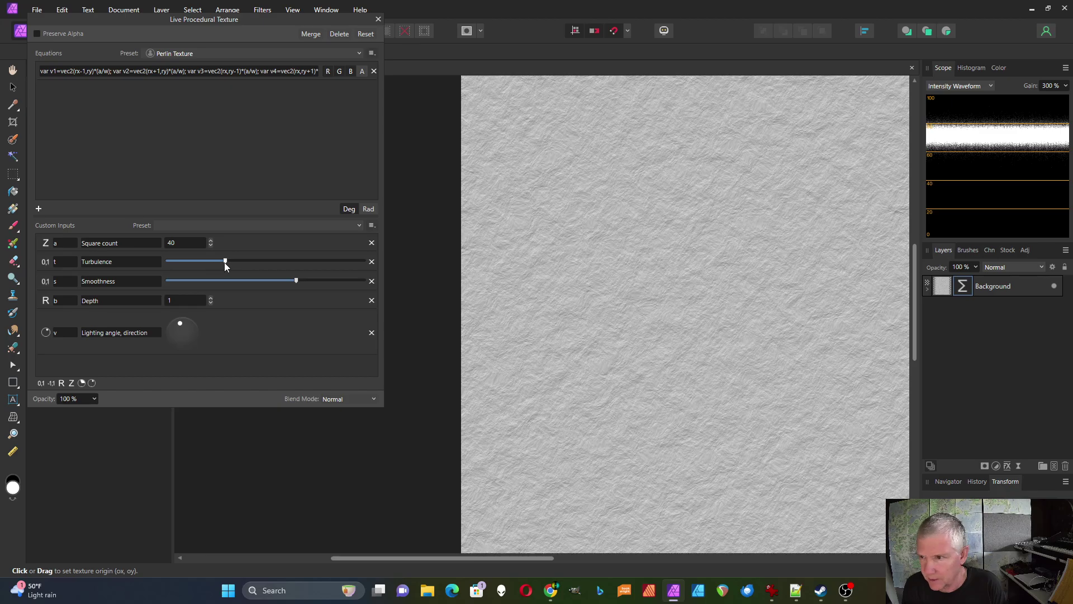
- Raise the texture's turbulence for a rougher look and adjust its smoothness
left_click_drag(254, 266, 254, 266)
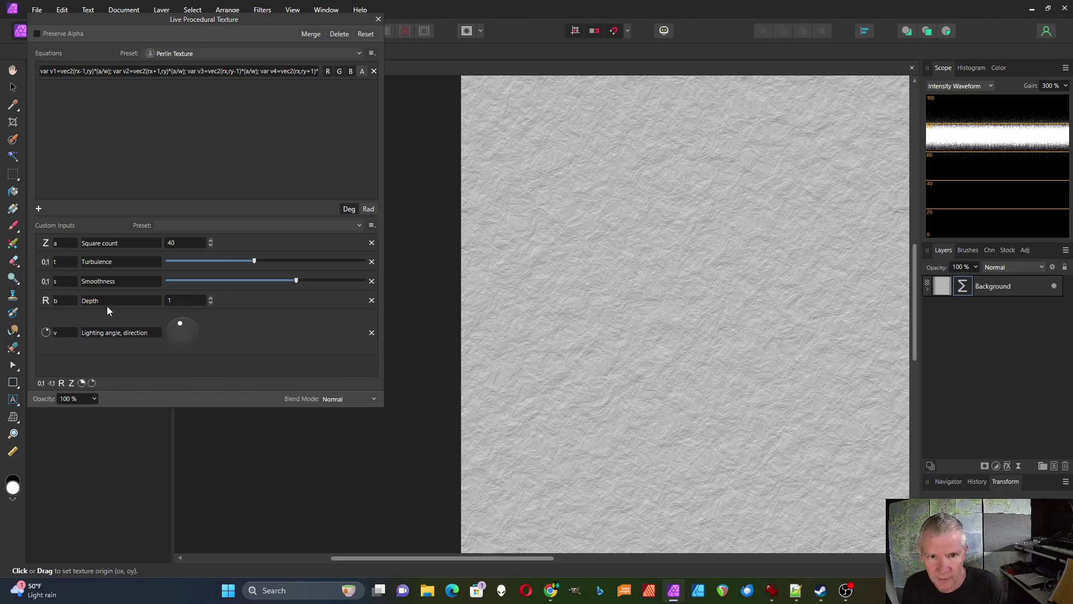
left_click(211, 300)
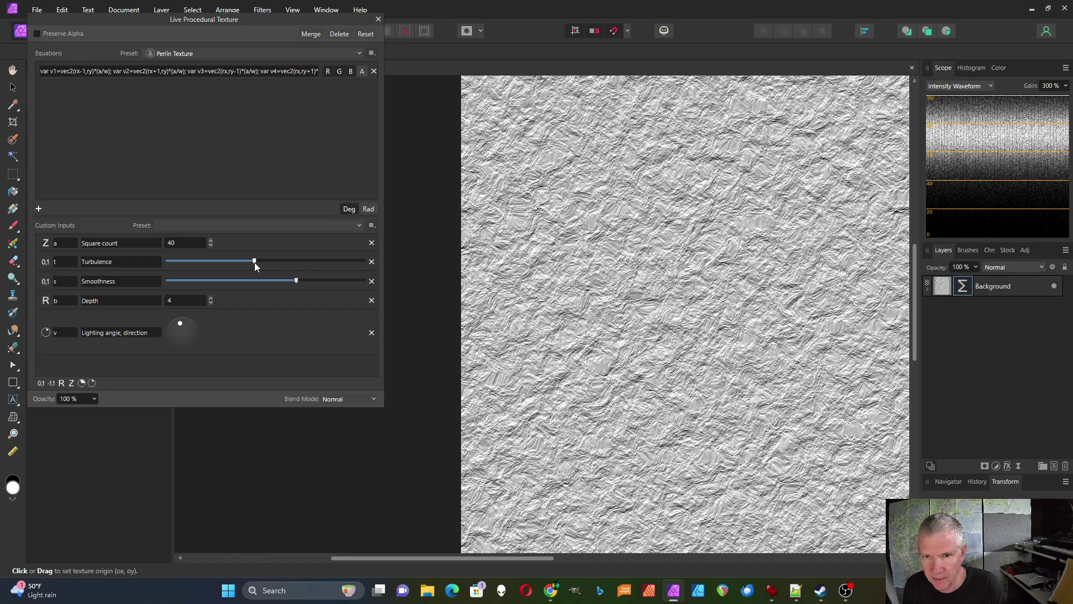
left_click_drag(279, 264, 162, 264)
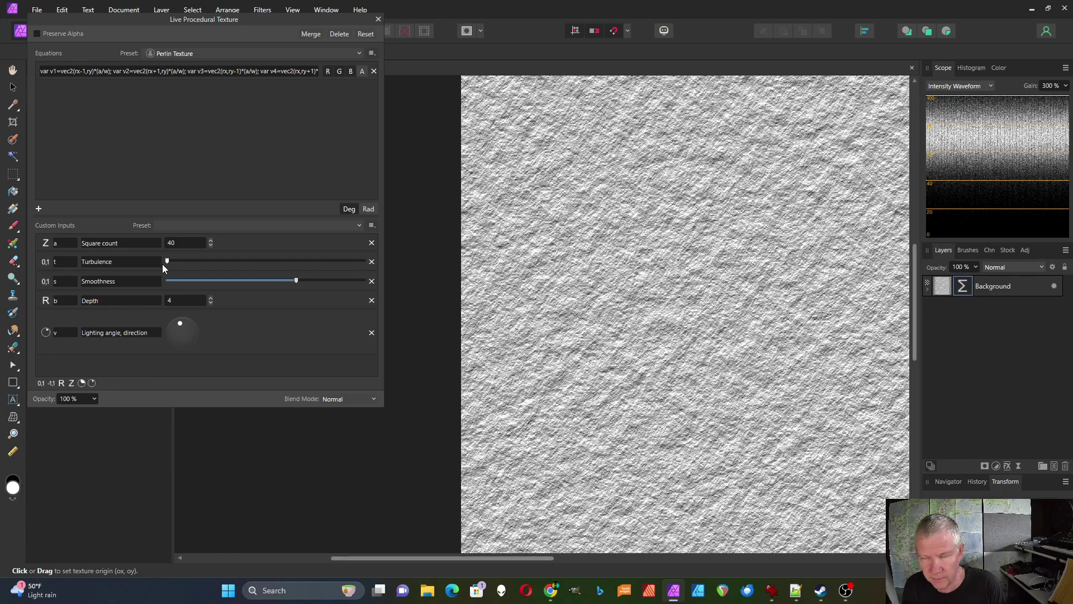
left_click_drag(243, 274, 254, 273)
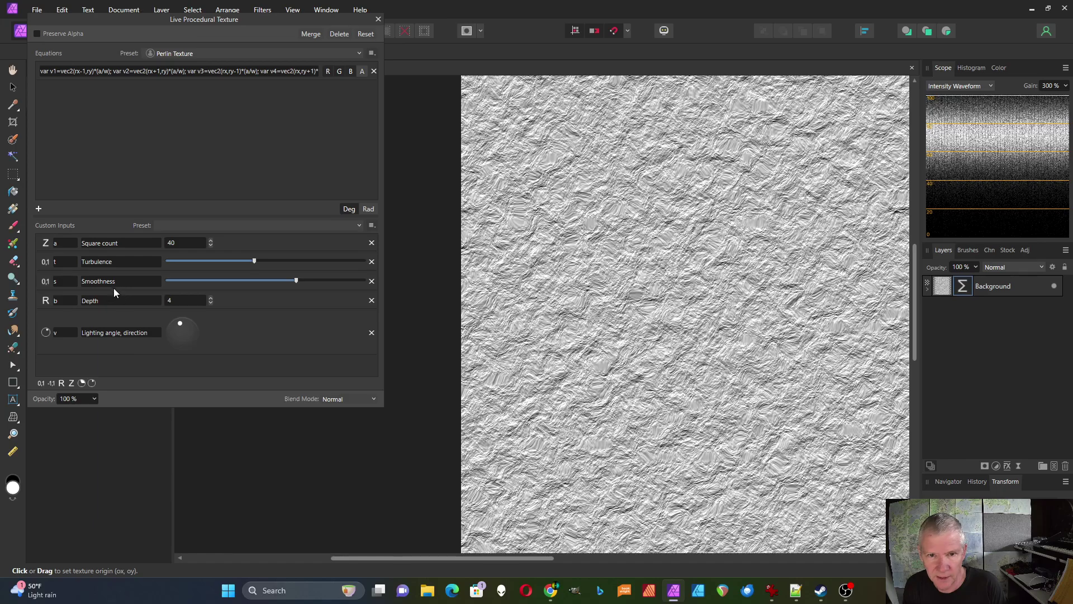
mouse_move(295, 281)
left_mouse_down()
mouse_move(170, 290)
mouse_move(306, 293)
left_mouse_up()
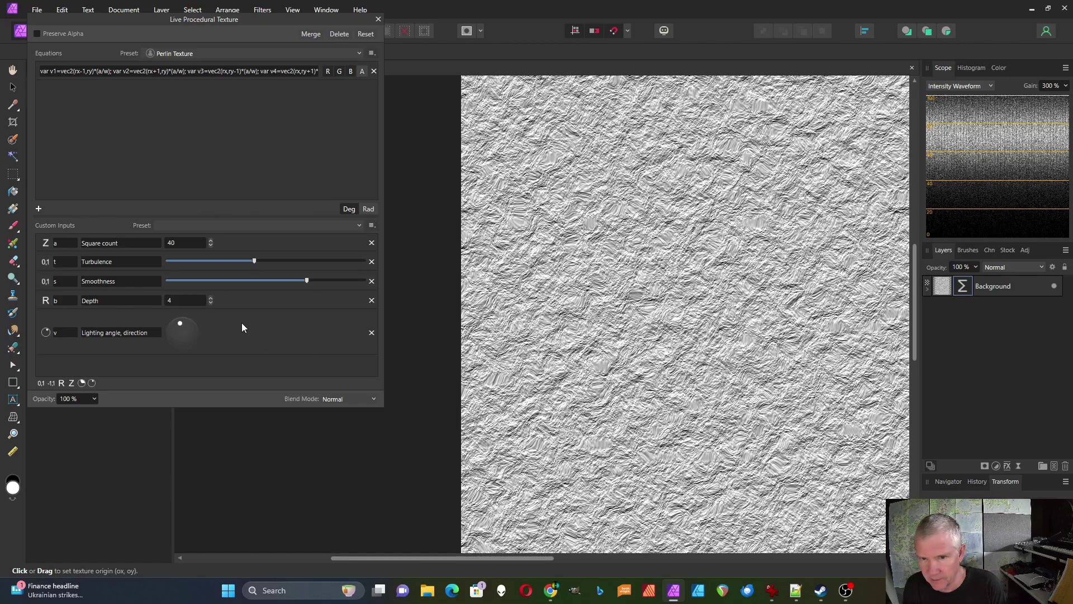
- Try several relief depths, then settle the Depth at 2
left_click(210, 298)
left_click(211, 298)
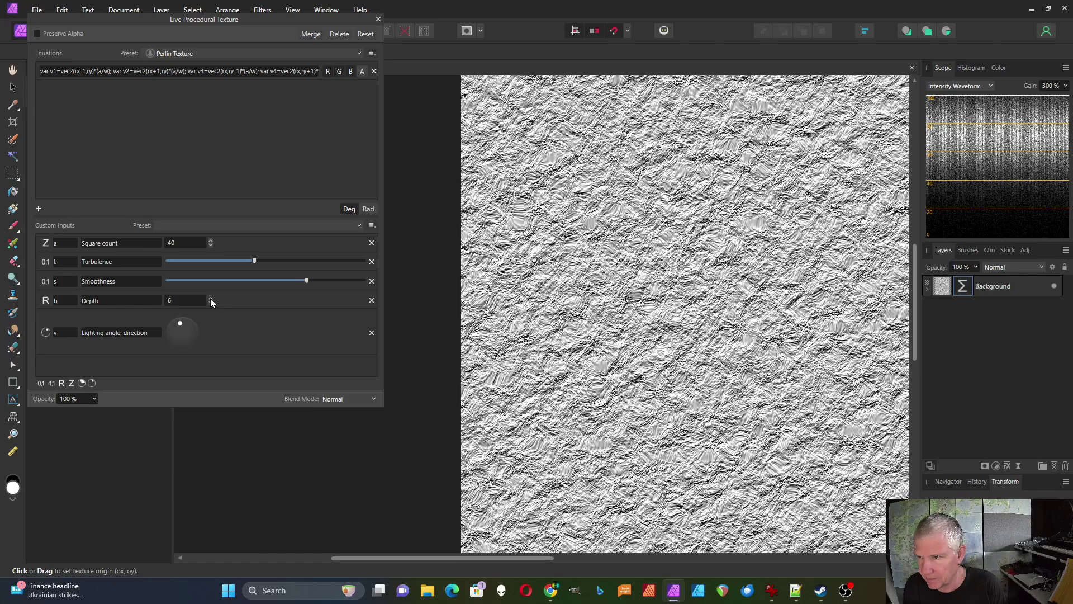
left_click(210, 298)
left_click(210, 302)
left_click(210, 302)
left_click(210, 302)
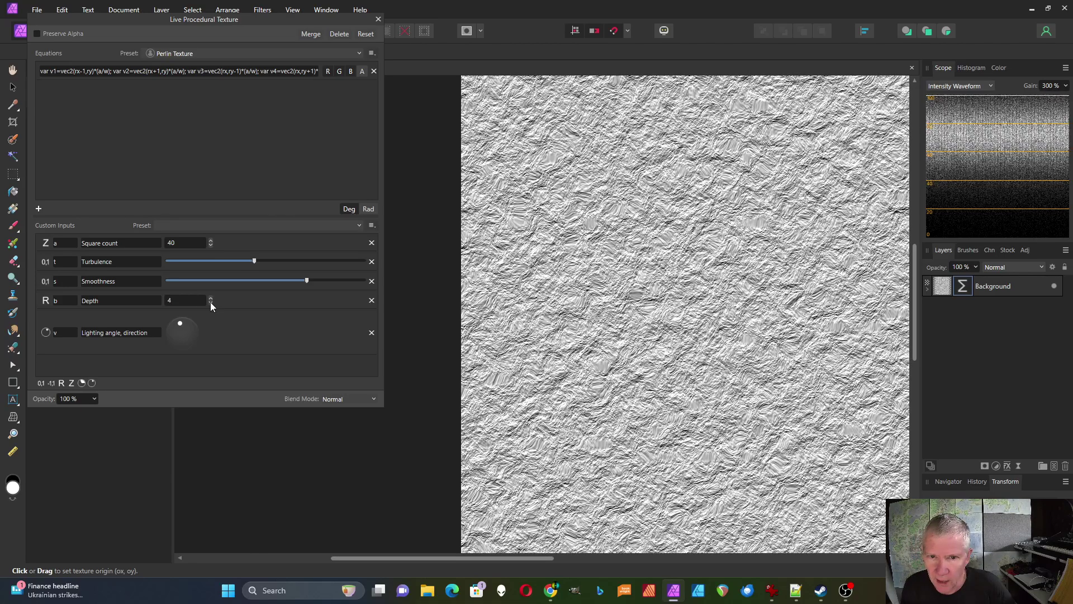
left_click(211, 303)
left_click(210, 302)
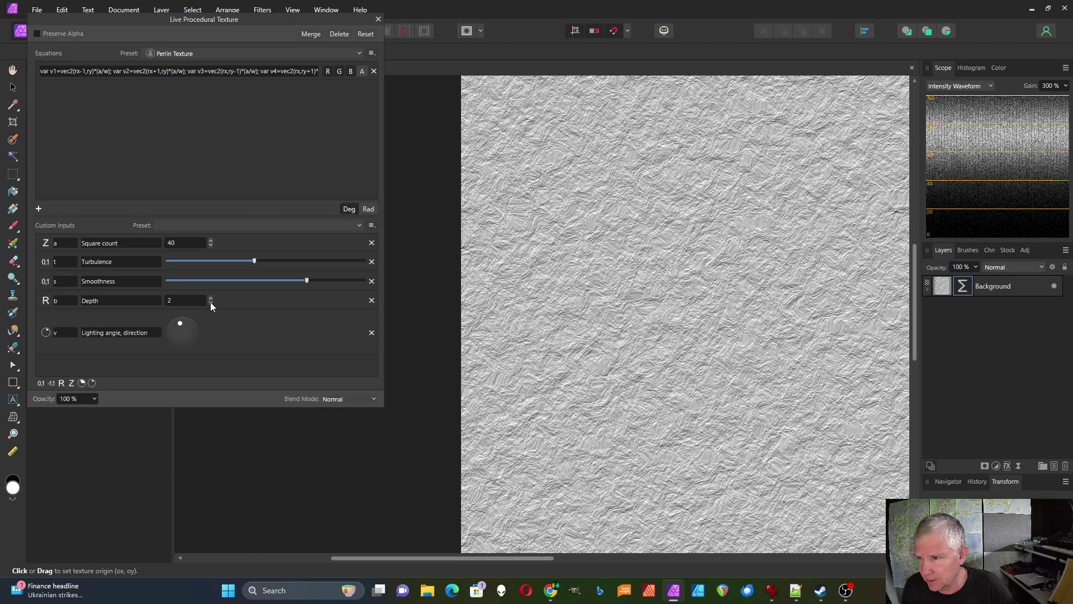
left_click(210, 303)
left_click(210, 298)
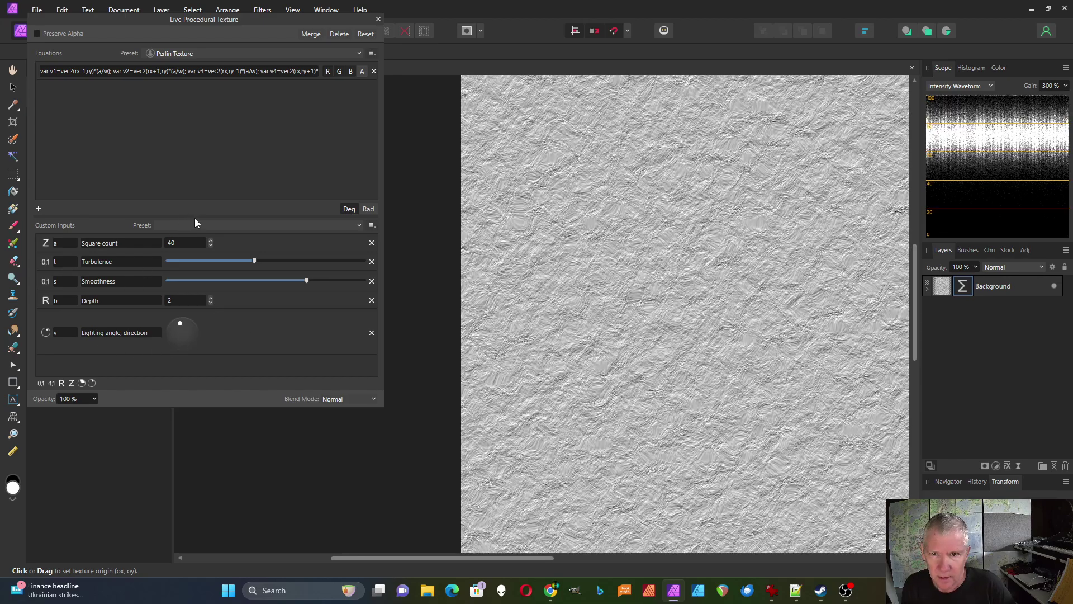
- Rotate the Lighting angle dial so the relief shades in a darker grey
left_click_drag(194, 216, 194, 141)
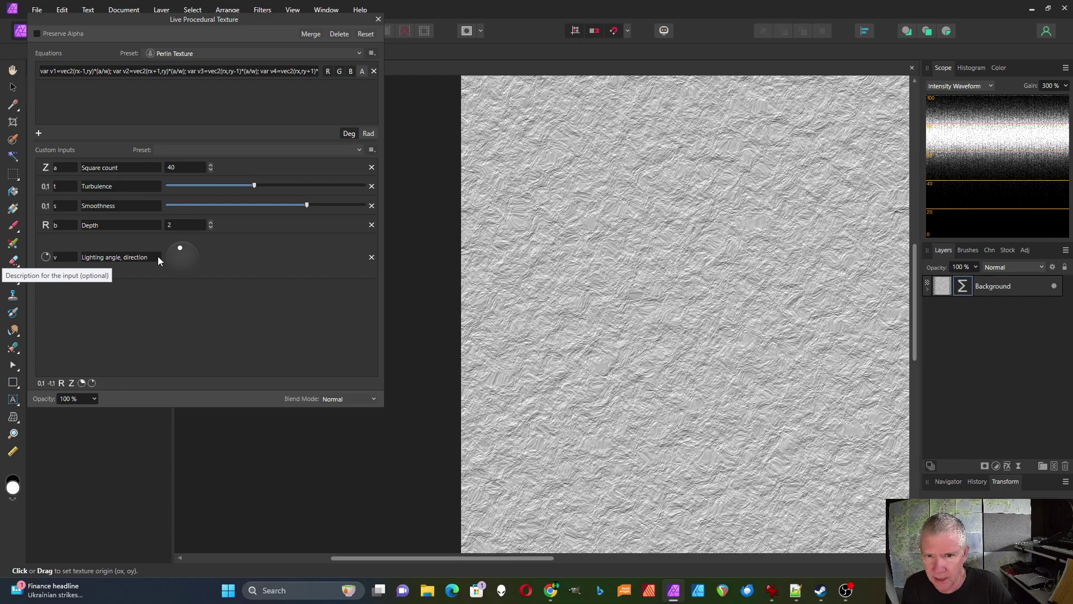
mouse_move(180, 251)
left_mouse_down()
mouse_move(196, 257)
mouse_move(182, 274)
mouse_move(159, 256)
mouse_move(180, 237)
mouse_move(185, 259)
left_mouse_up()
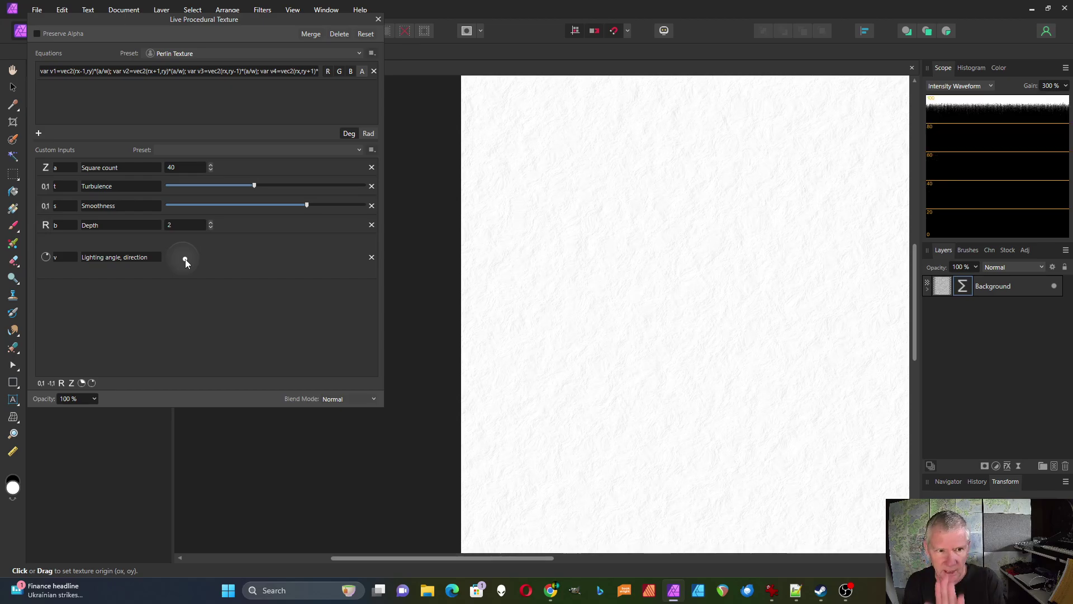
left_click_drag(182, 260, 176, 248)
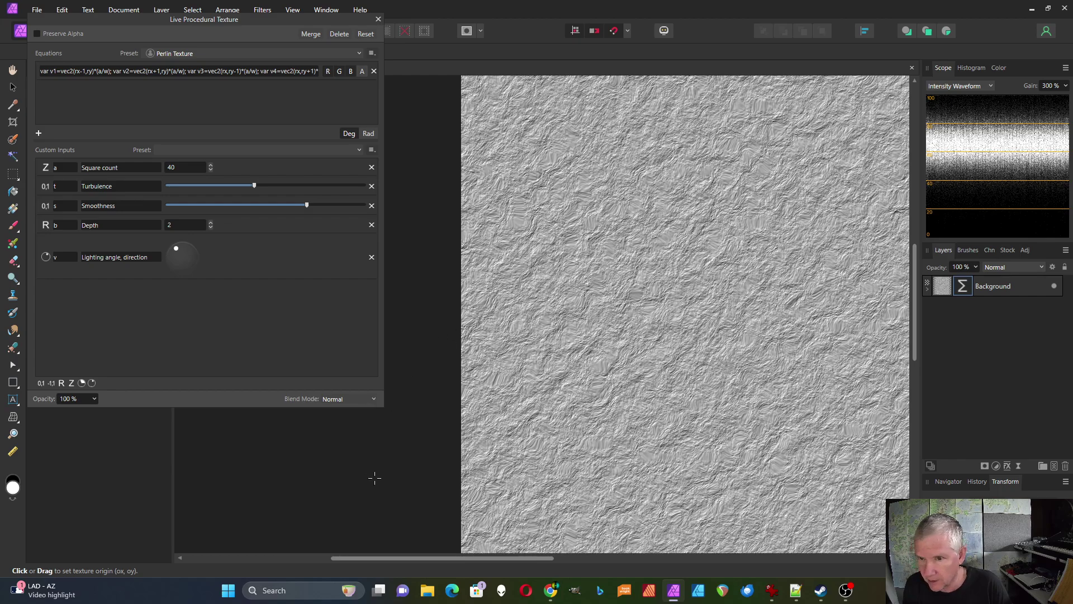
- Set the procedural texture's blend mode to Linear Burn for a brown parchment surface
scroll(617, 318, "down", 3)
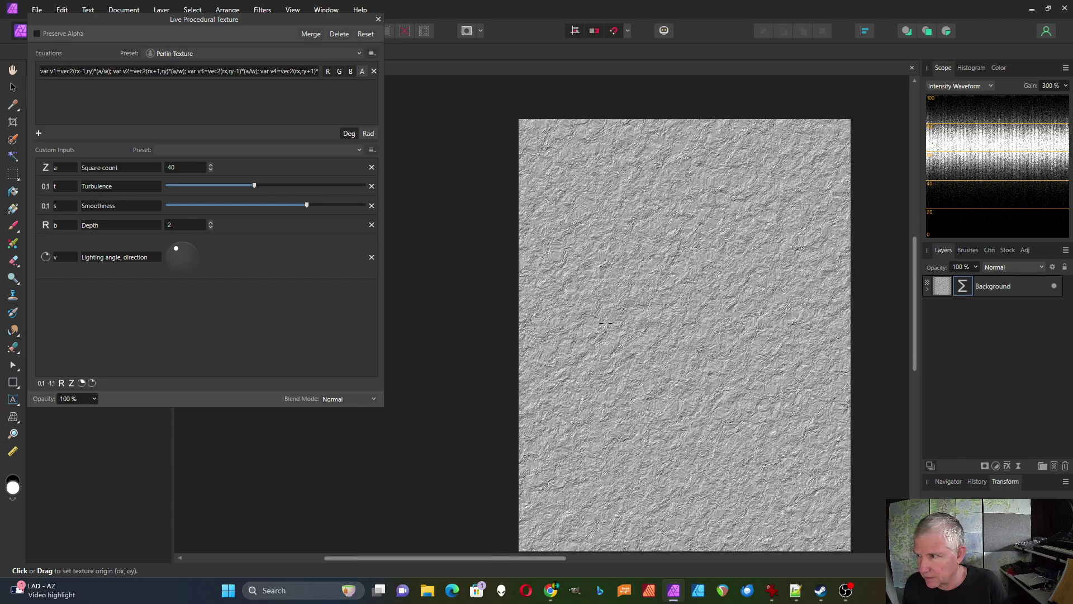
scroll(603, 398, "down", 1)
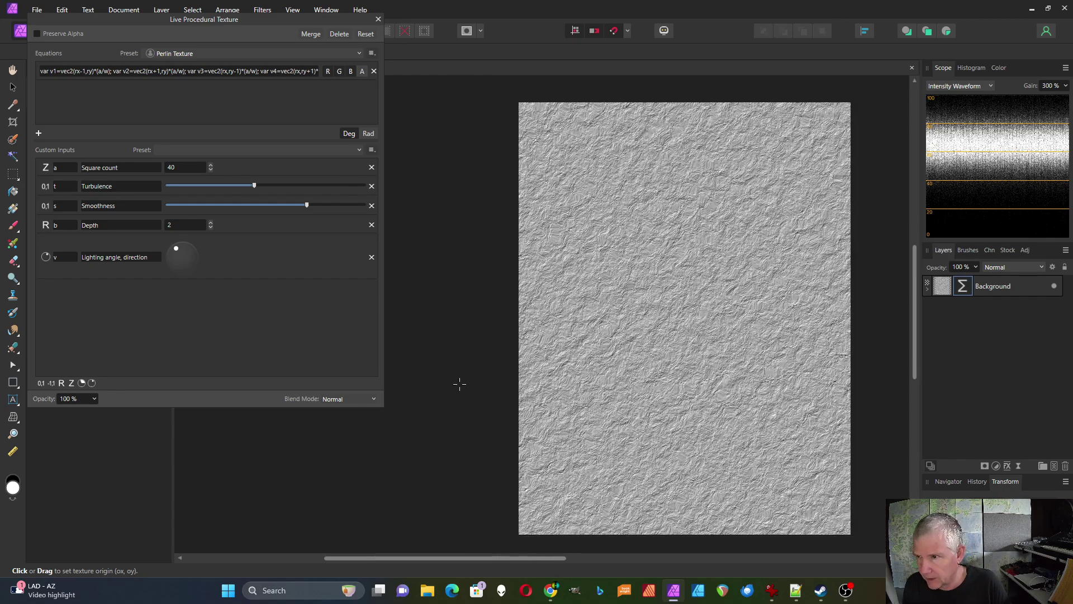
left_click(374, 397)
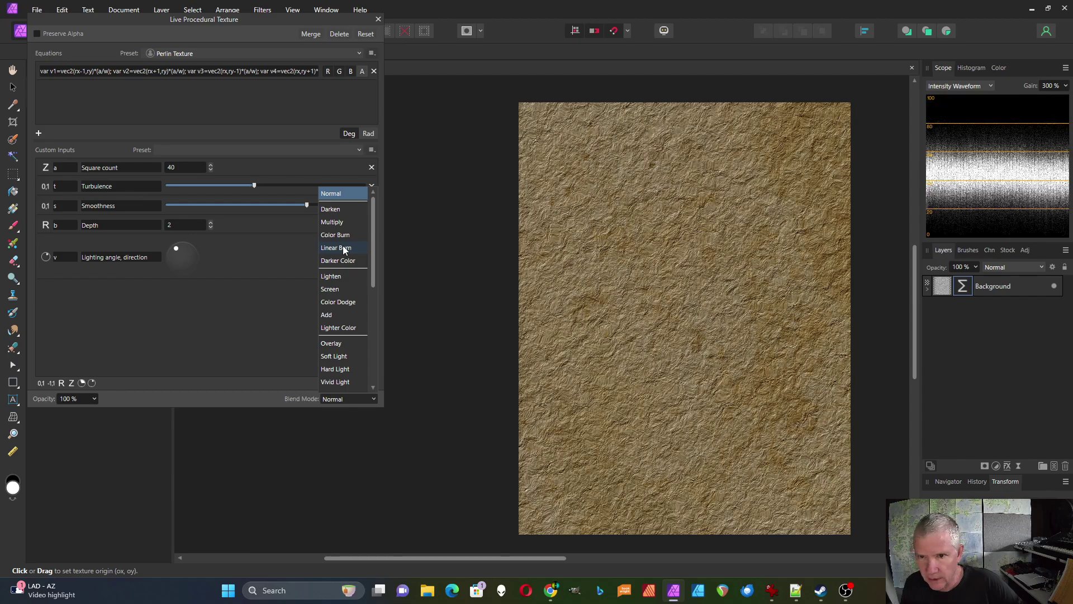
left_click(343, 248)
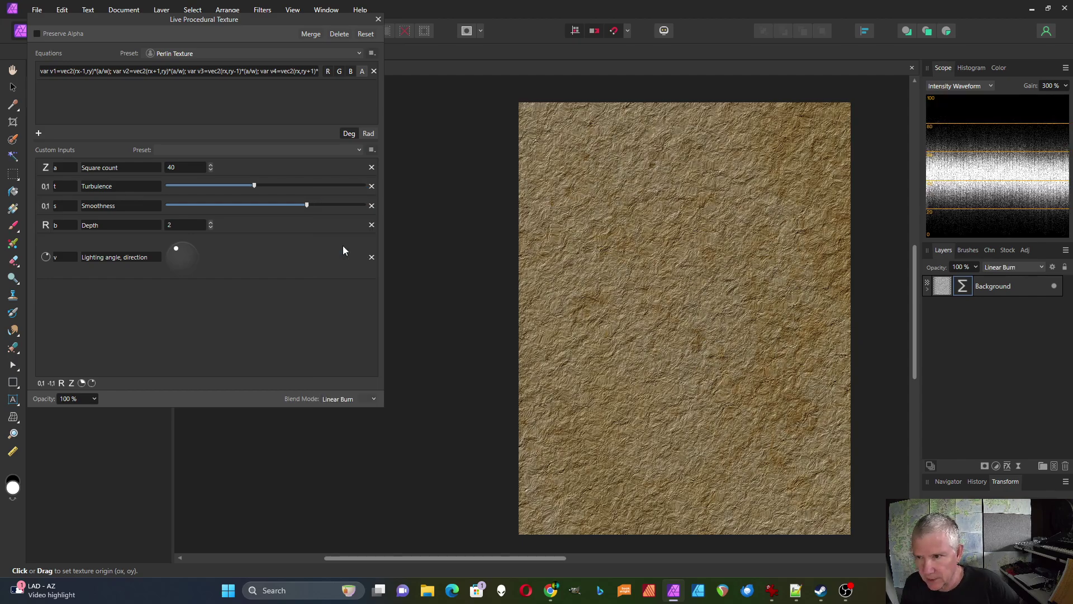
scroll(696, 327, "up", 3)
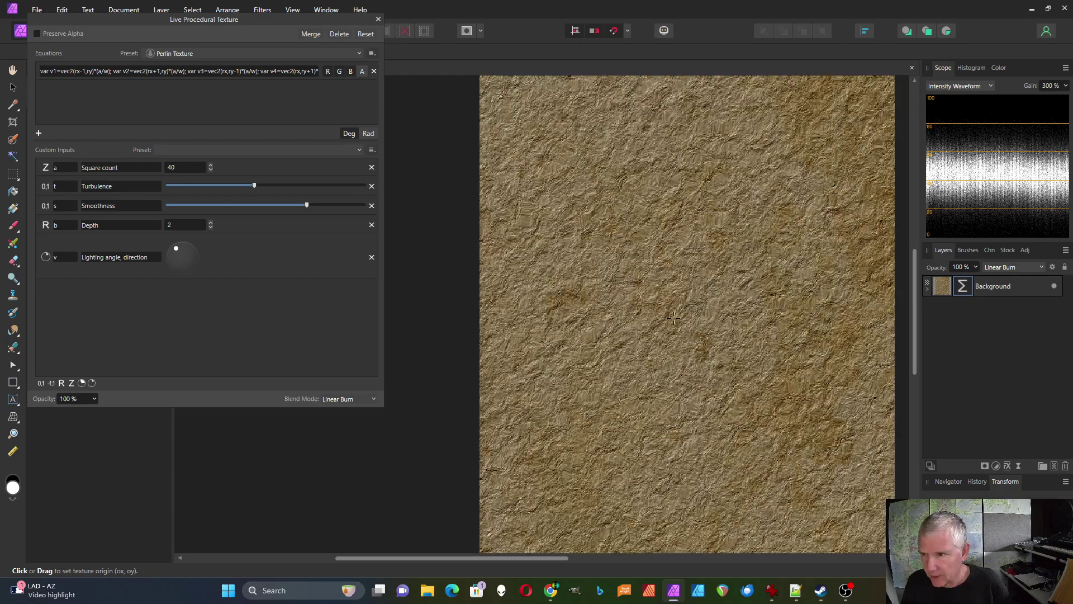
scroll(674, 317, "down", 1)
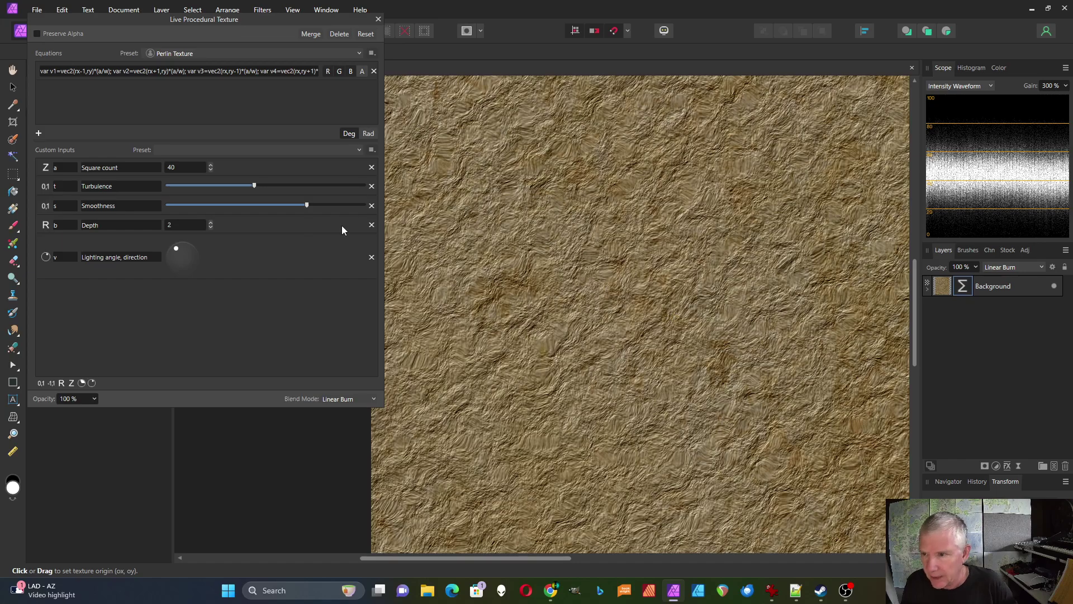
- Lower Depth to 1, set Square count to 60, and brighten the lighting angle
left_click(210, 227)
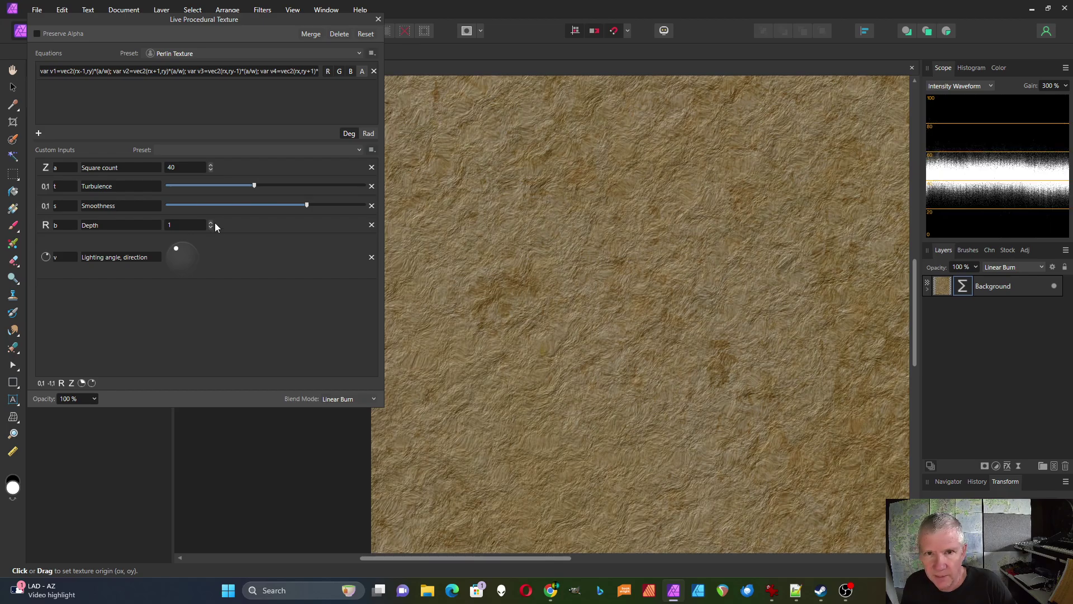
left_click(177, 166)
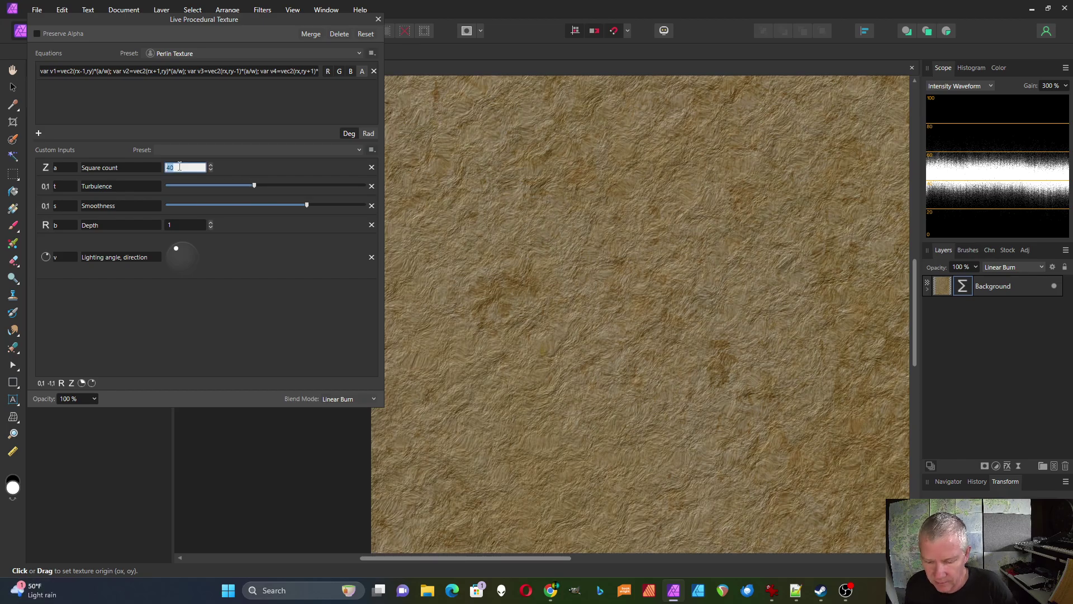
type("60")
key("Return")
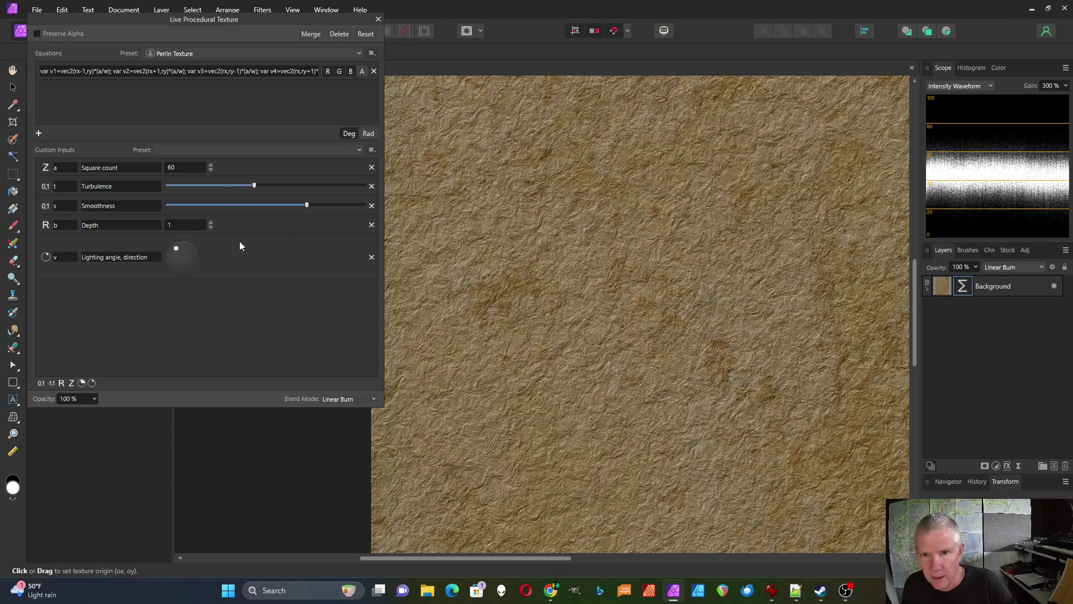
left_click(177, 251)
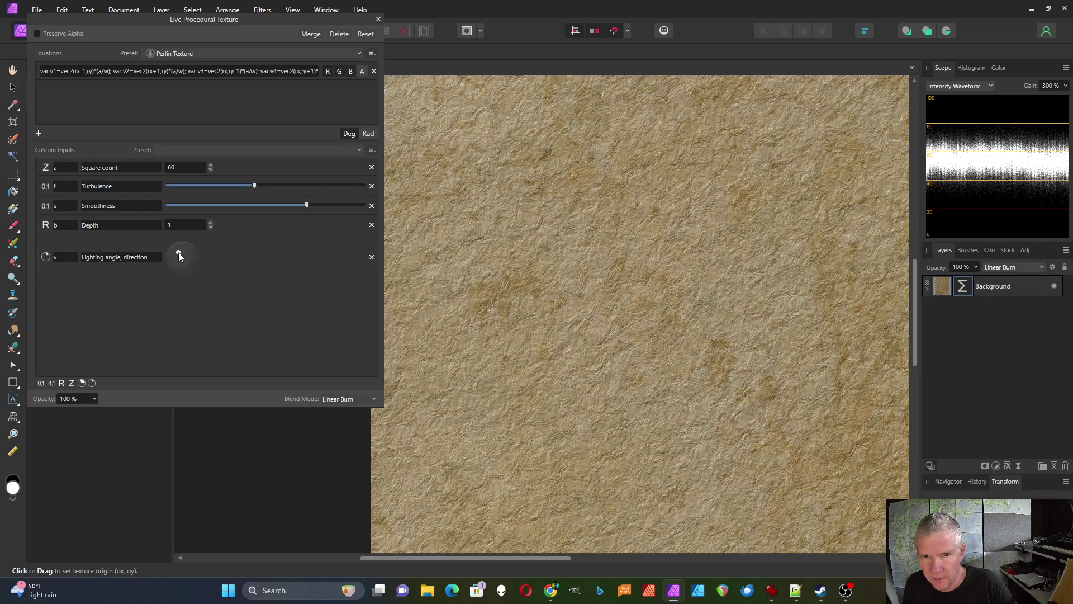
left_click_drag(179, 255, 180, 253)
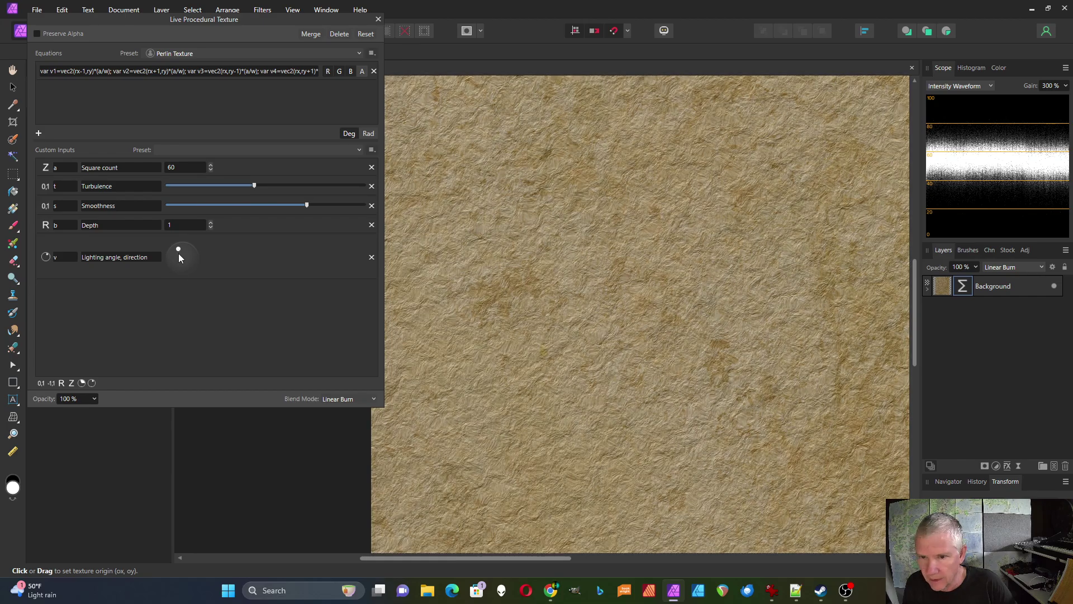
- Set the texture filter's opacity to 58%
left_click(93, 399)
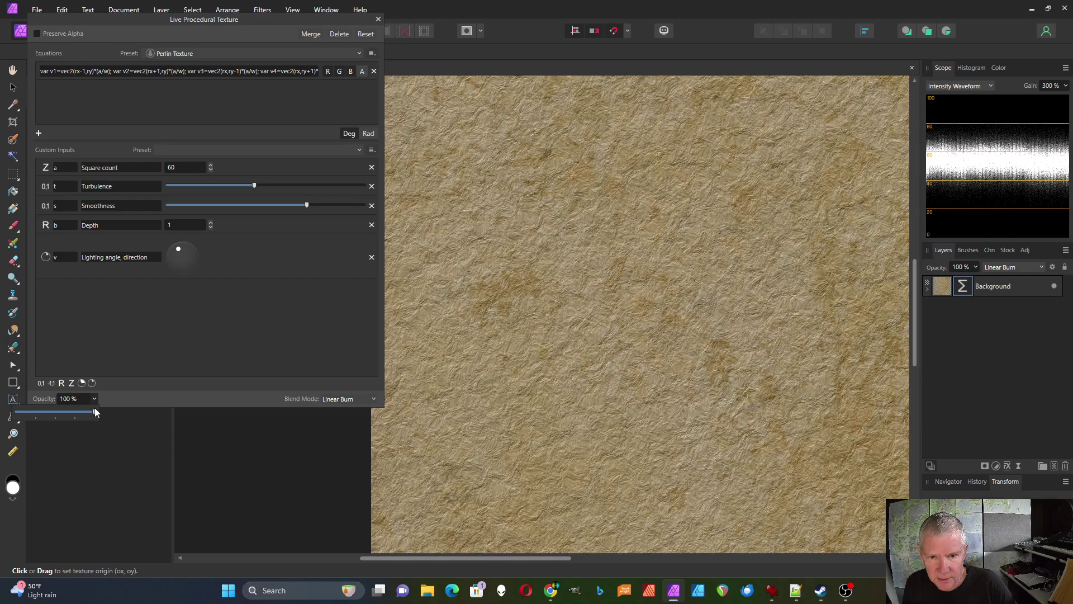
left_click_drag(96, 415, 41, 414)
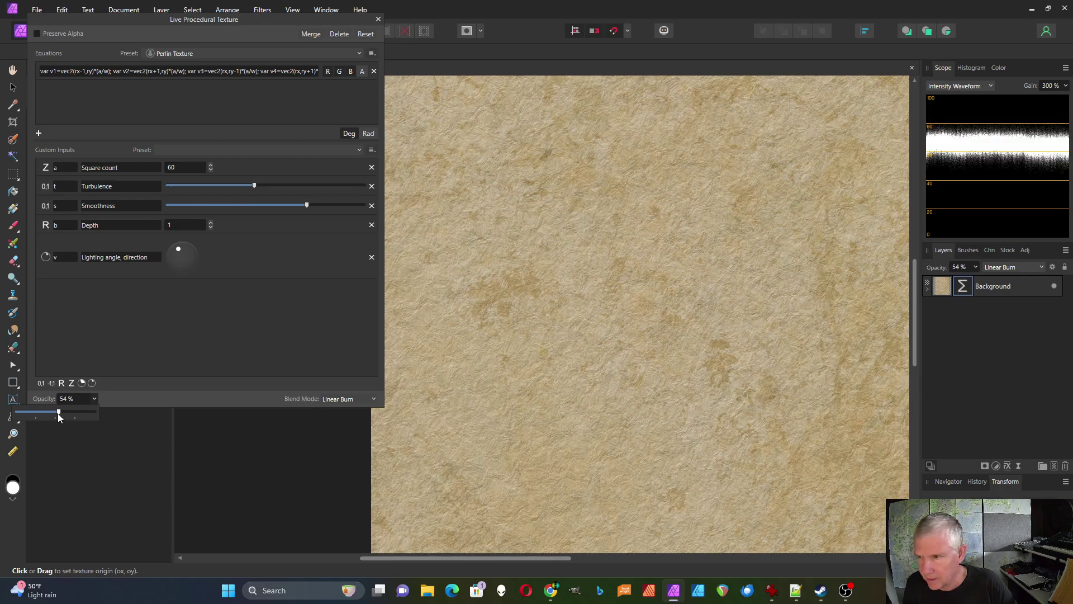
left_click_drag(59, 415, 62, 413)
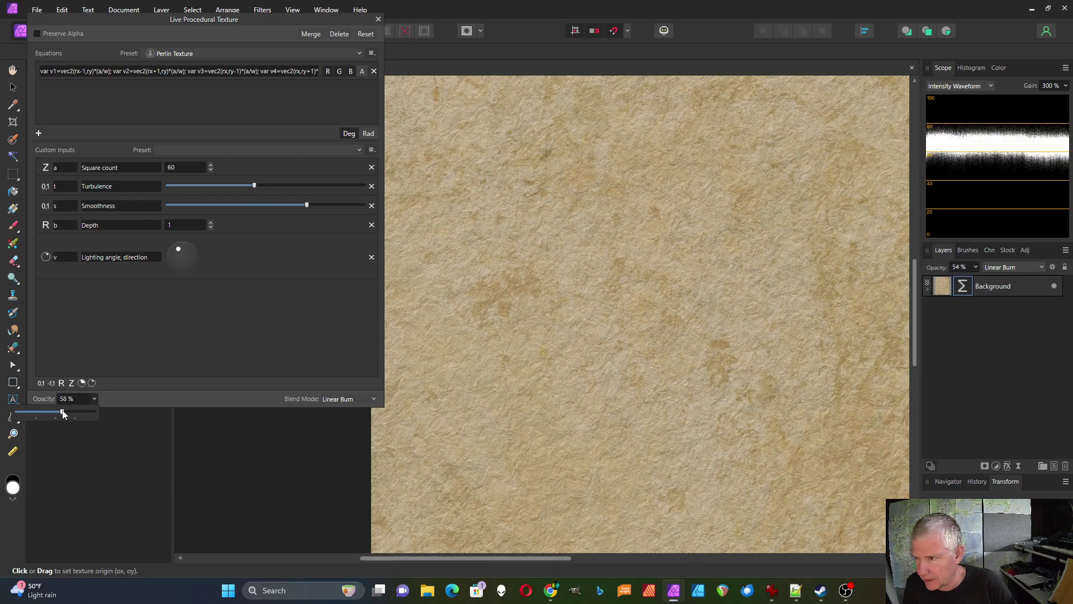
left_click(175, 337)
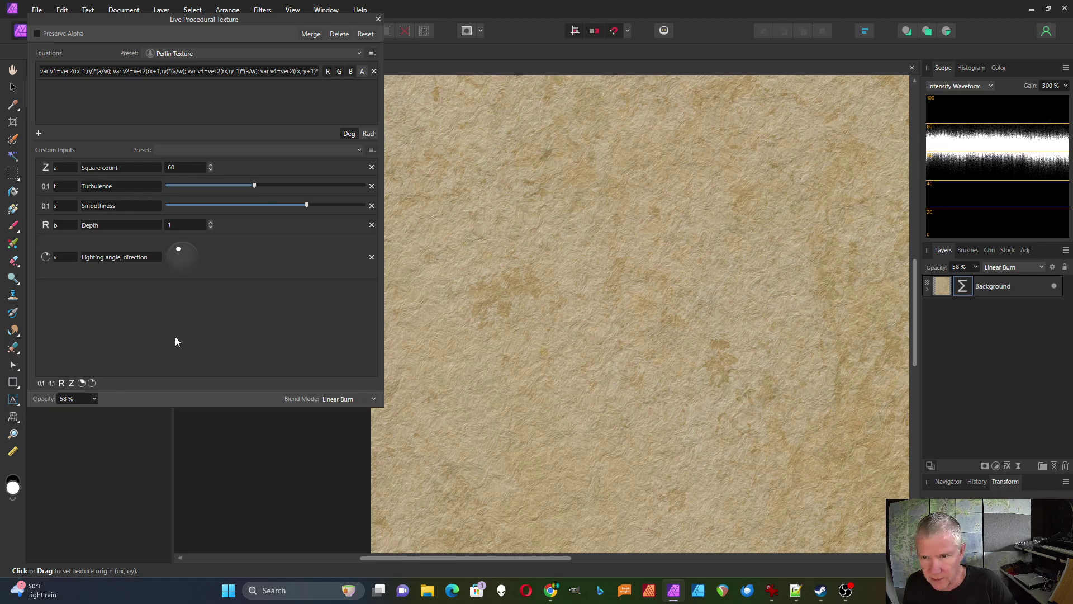
- Close the texture settings, zoom out, and use Layer > Merge Visible to create a Pixel layer
left_click(378, 18)
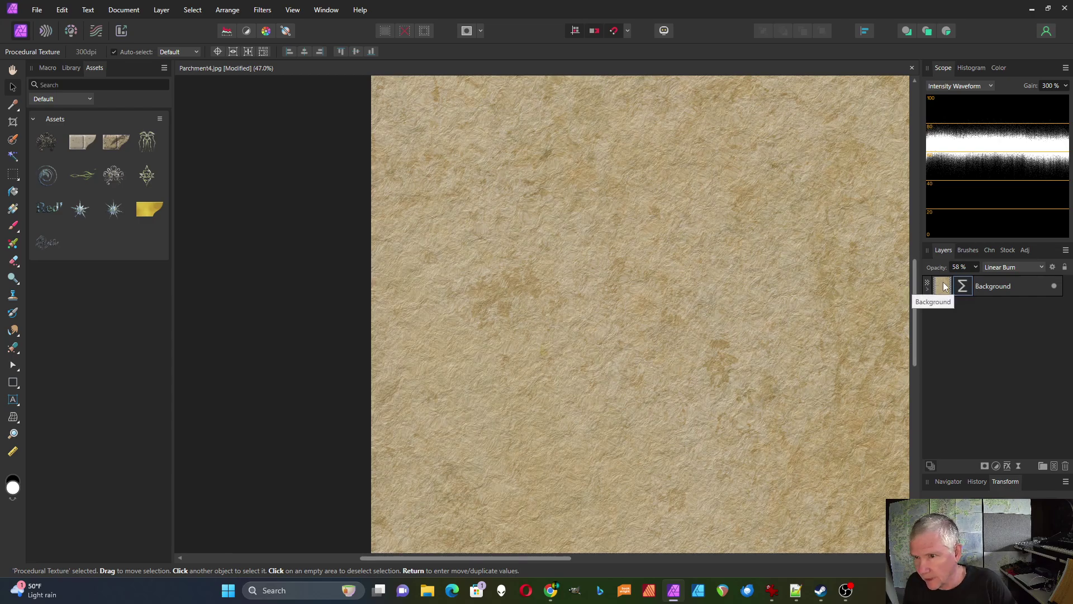
left_click_drag(516, 557, 579, 565)
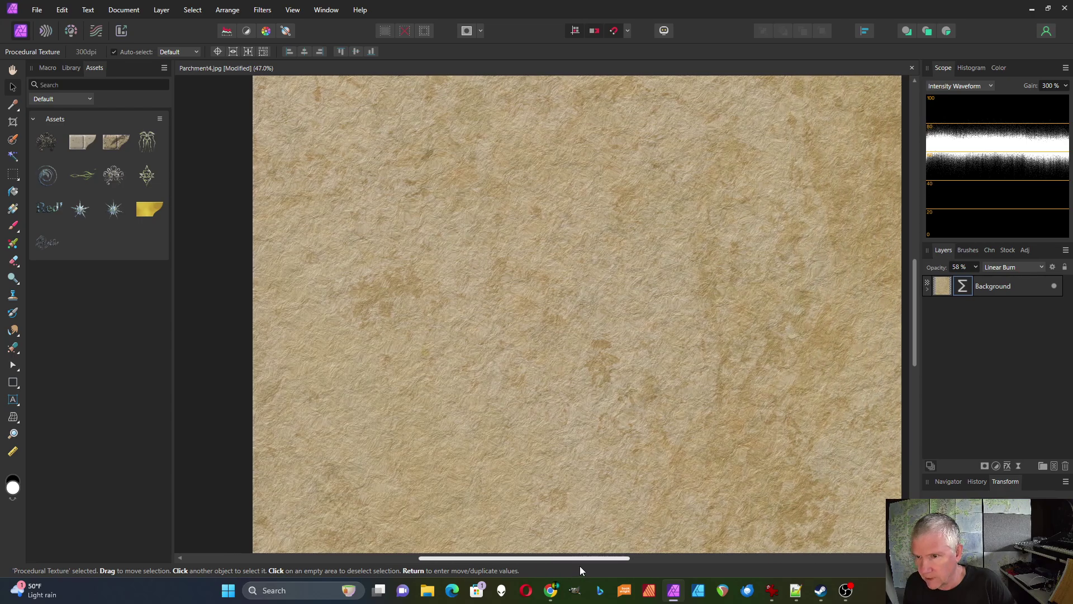
scroll(571, 381, "down", 6)
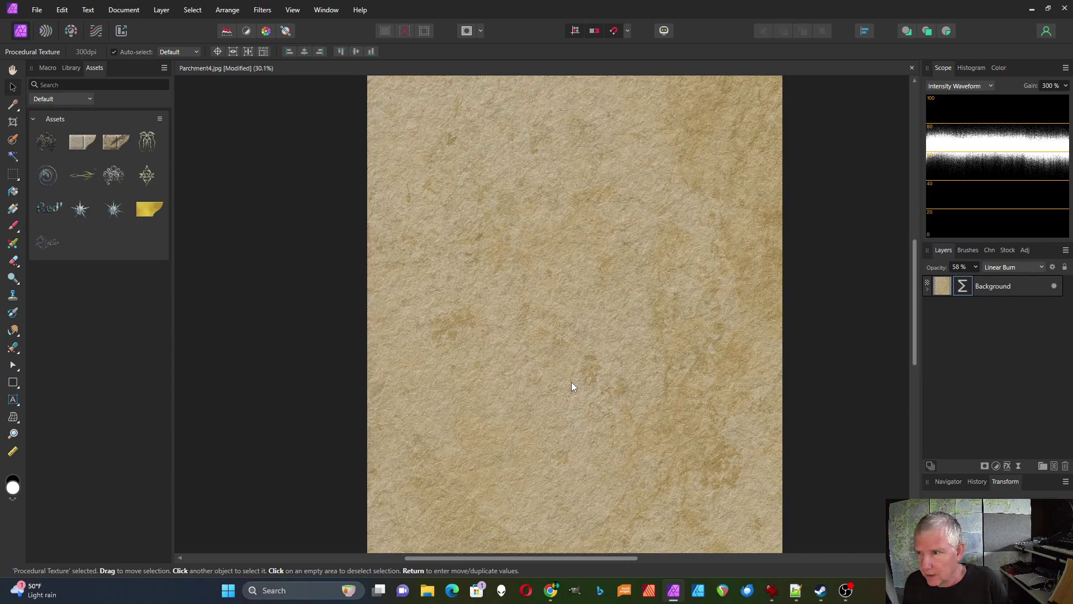
scroll(572, 381, "down", 1)
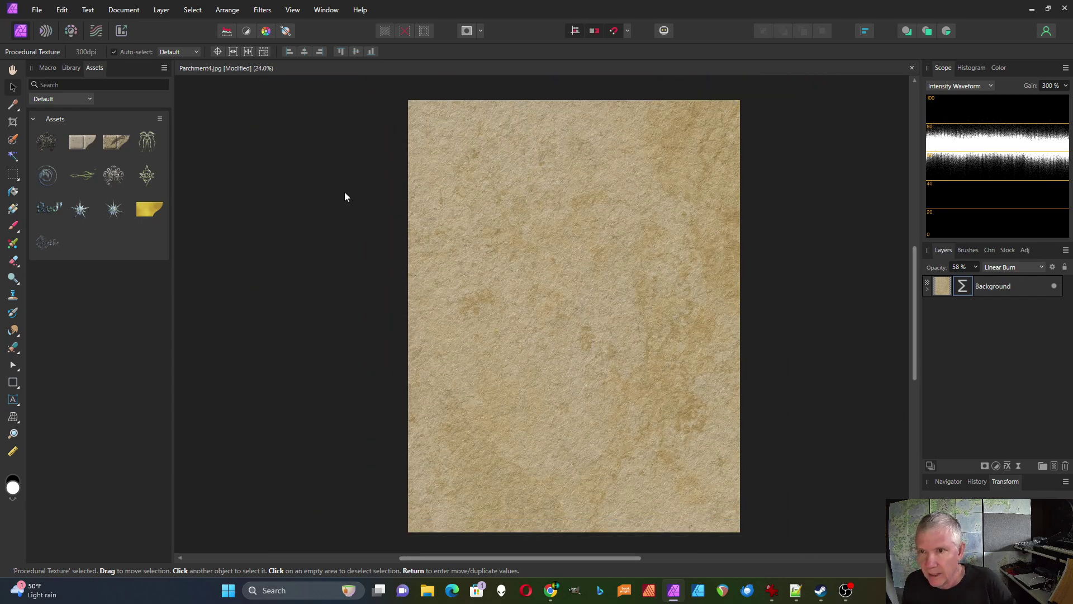
left_click(170, 10)
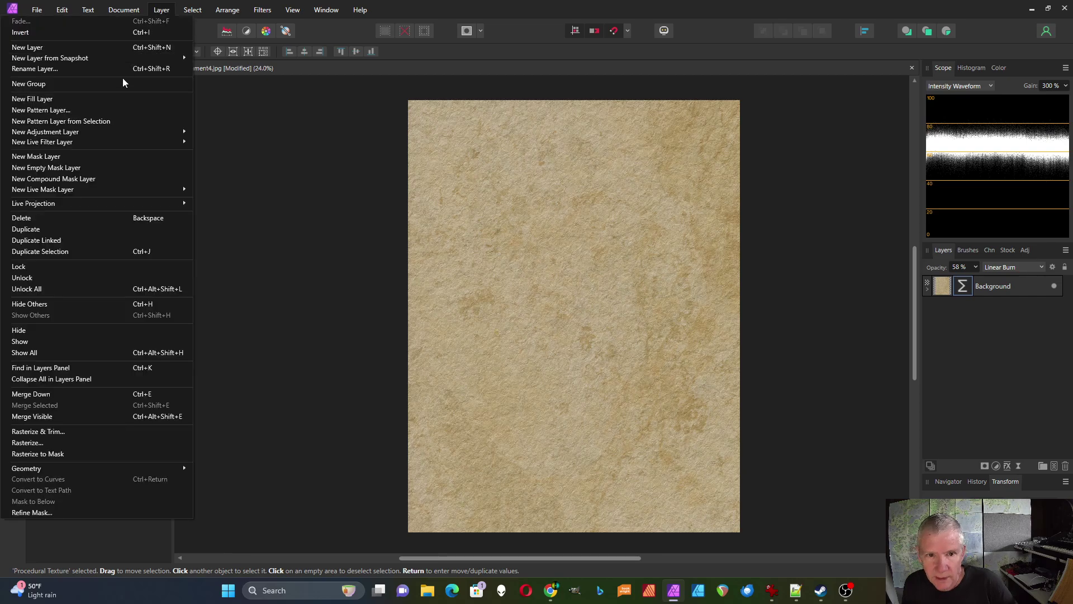
left_click(57, 416)
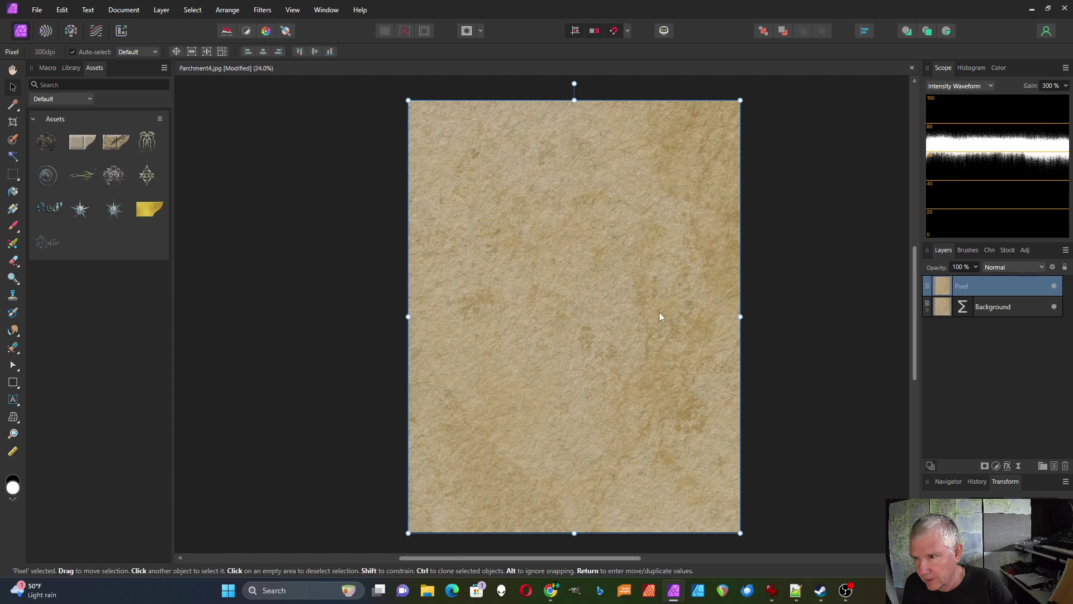
- Switch to Notepad++ and review the Perlin Bump Map and Surface notes
key("alt+Tab")
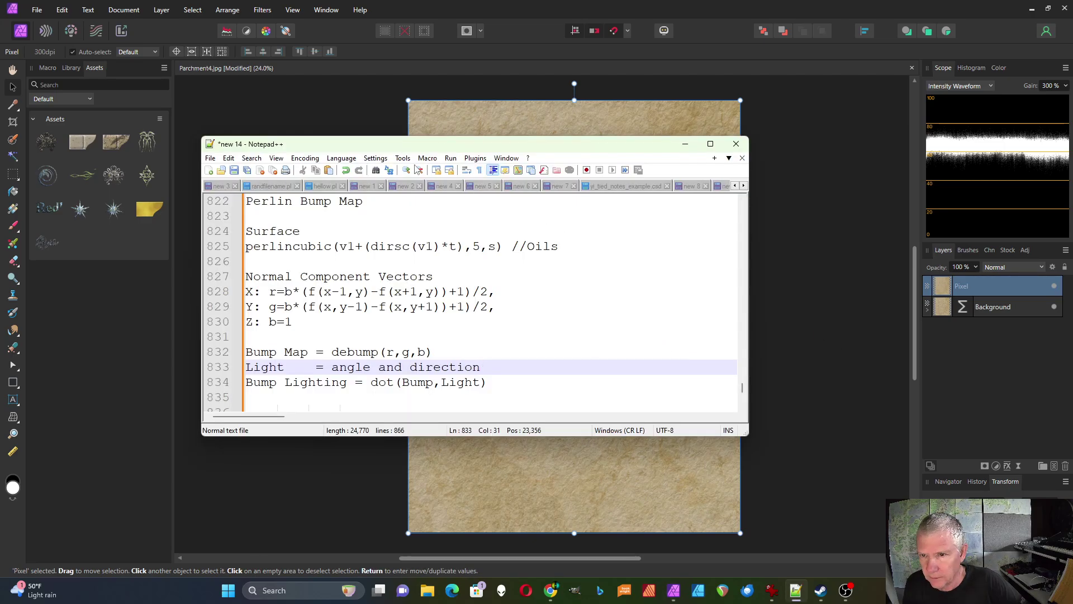
left_click(388, 206)
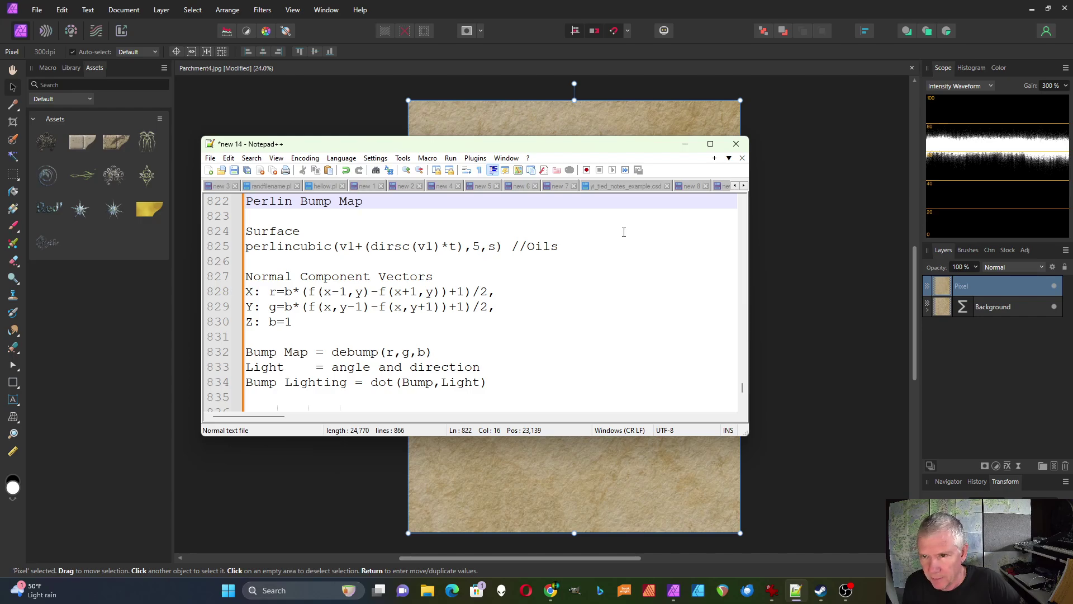
left_click(340, 230)
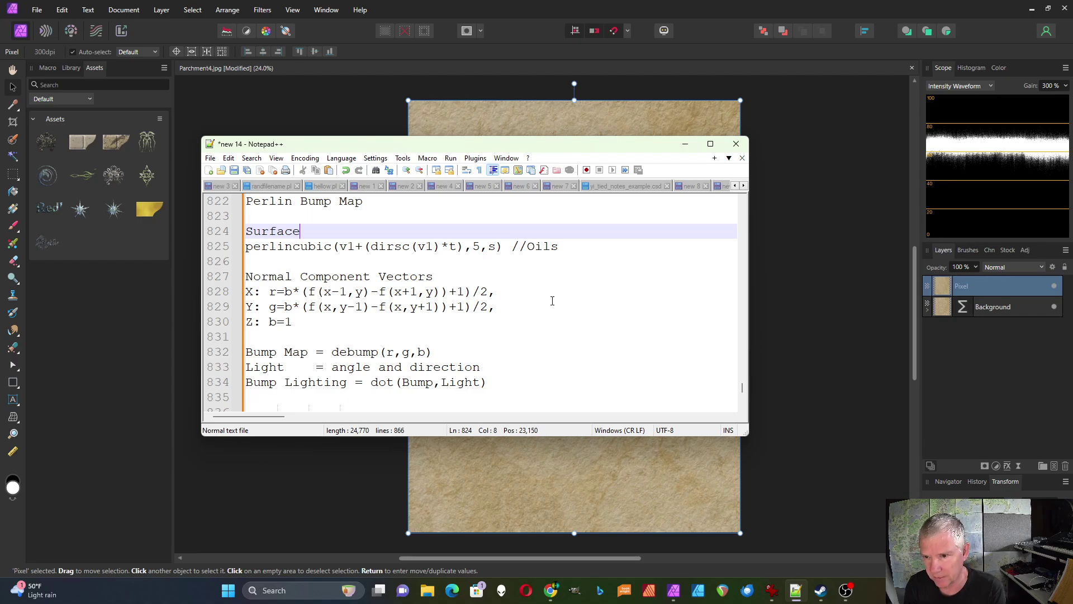
- Scroll through the bump-mapping notes, then close Notepad++ to reveal the parchment canvas
scroll(557, 291, "down", 1)
scroll(557, 291, "down", 4)
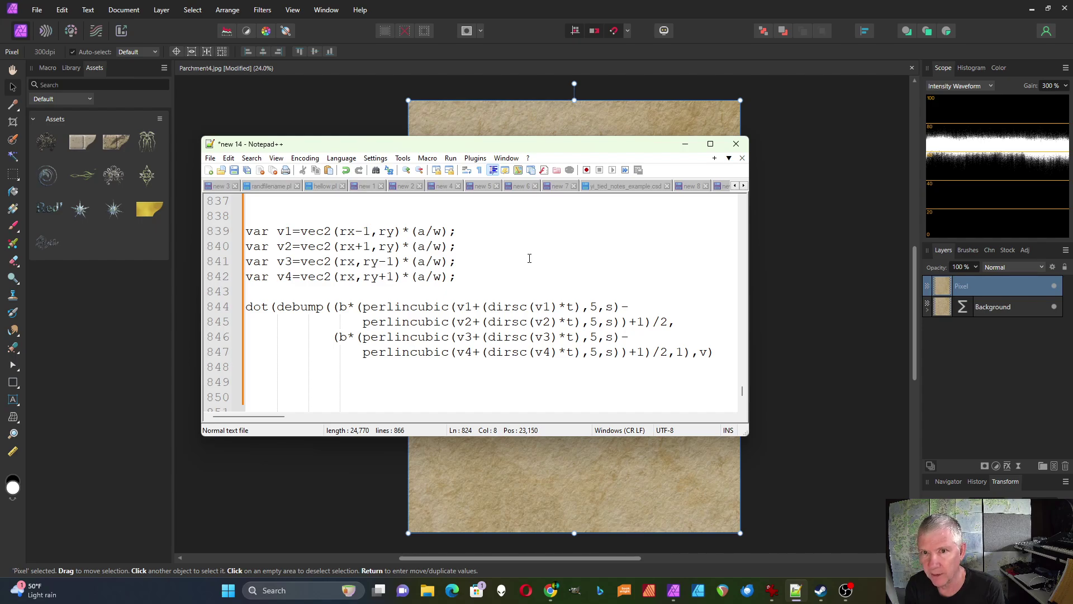
left_click(736, 144)
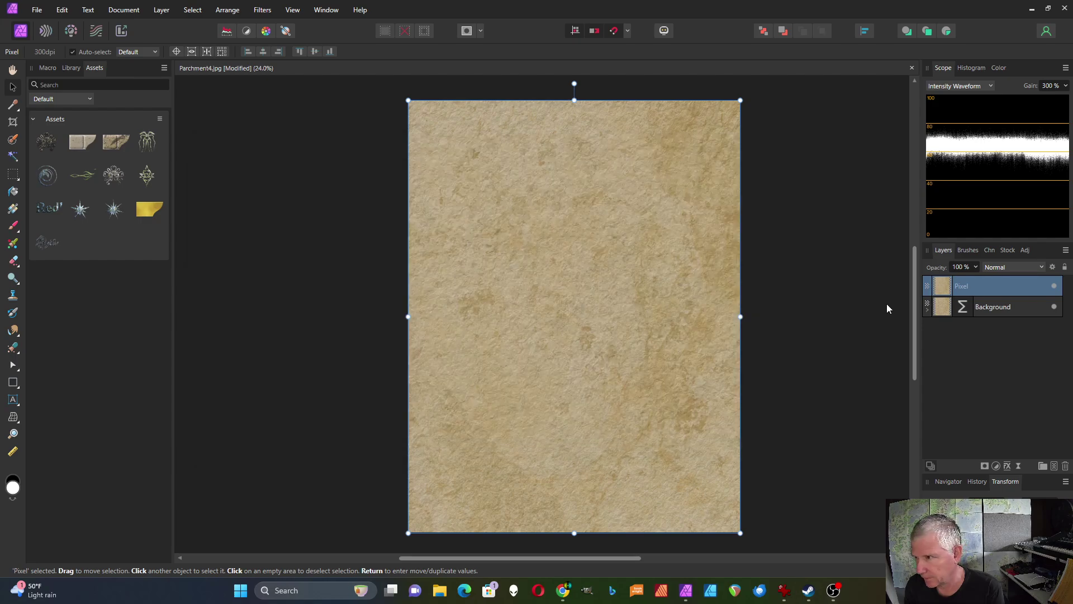
- Hide the Pixel layer and set the Background texture to Square count 30, less turbulence, more smoothness
left_click(1055, 285)
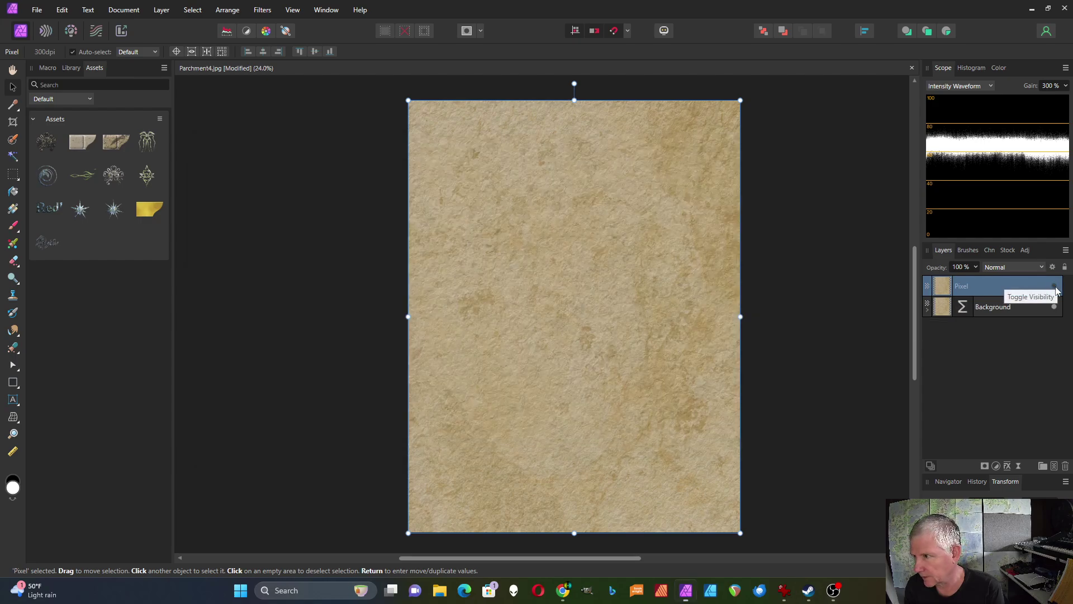
left_click(964, 308)
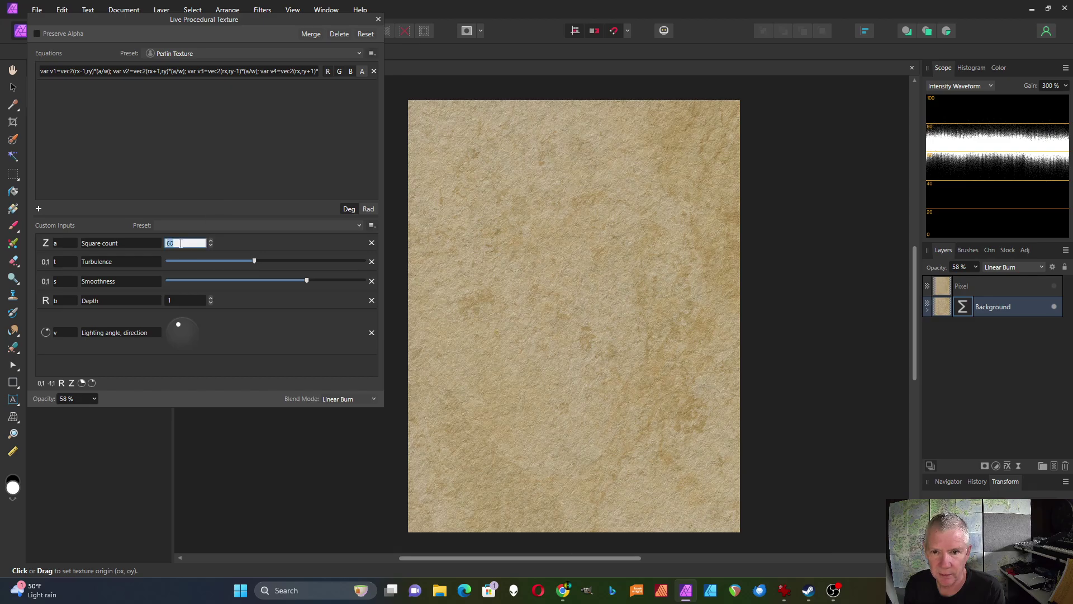
type("30")
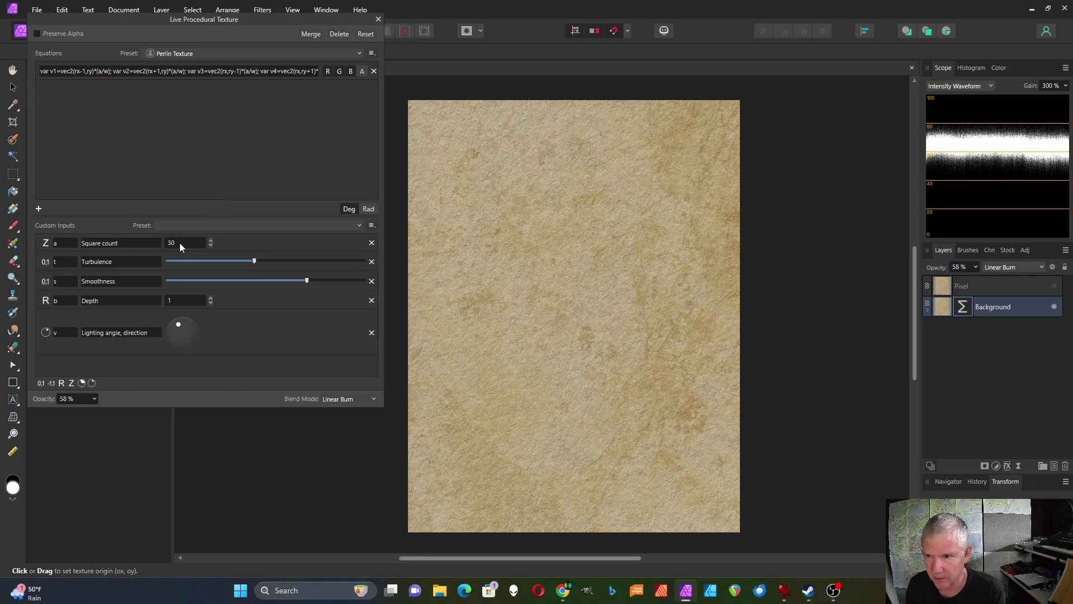
key("Return")
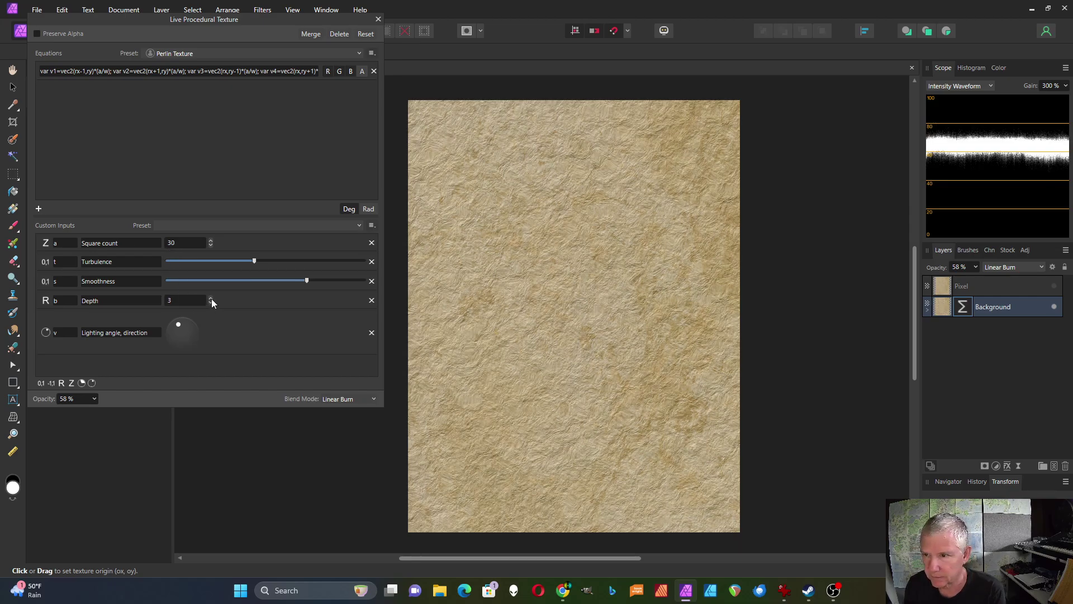
left_click_drag(307, 280, 319, 285)
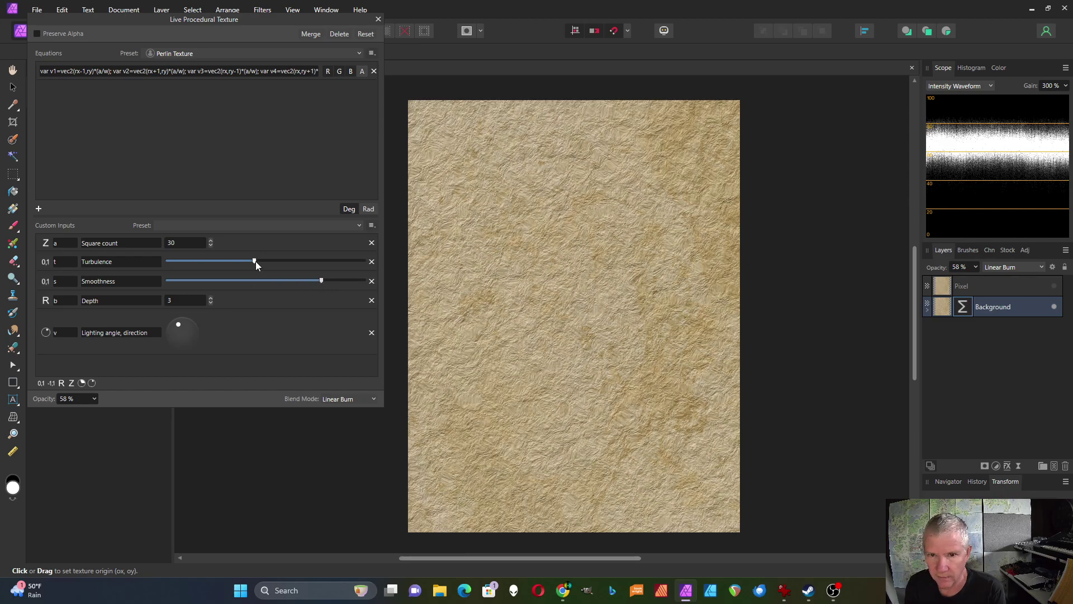
left_click_drag(256, 260, 217, 264)
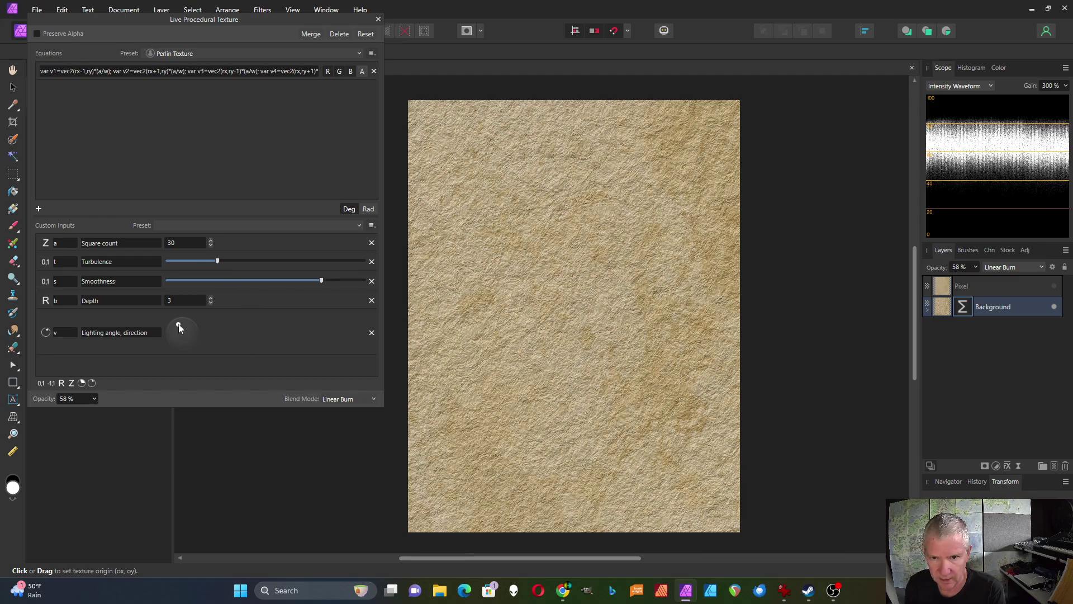
left_click_drag(187, 337, 189, 347)
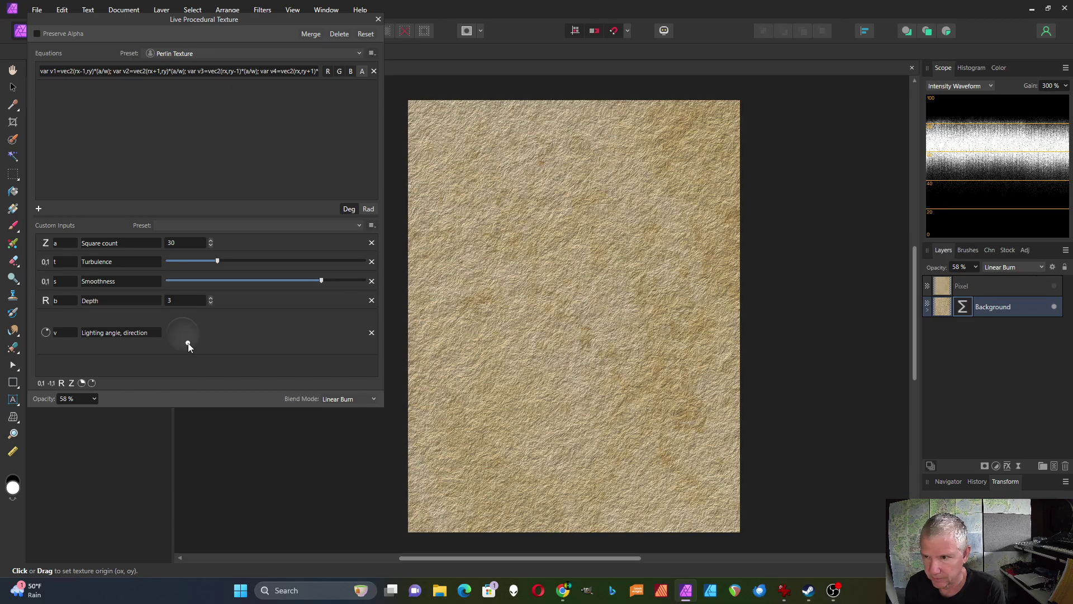
- Set the Background texture's opacity to 59%
left_click(94, 399)
mouse_move(95, 416)
left_mouse_down()
mouse_move(168, 423)
mouse_move(84, 428)
left_mouse_up()
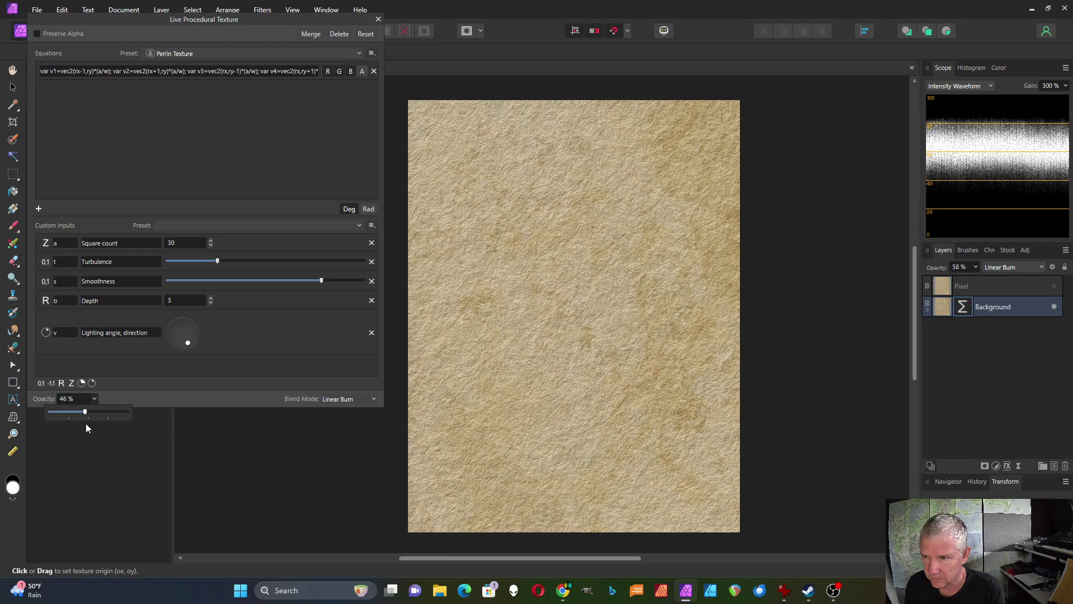
scroll(616, 217, "up", 2)
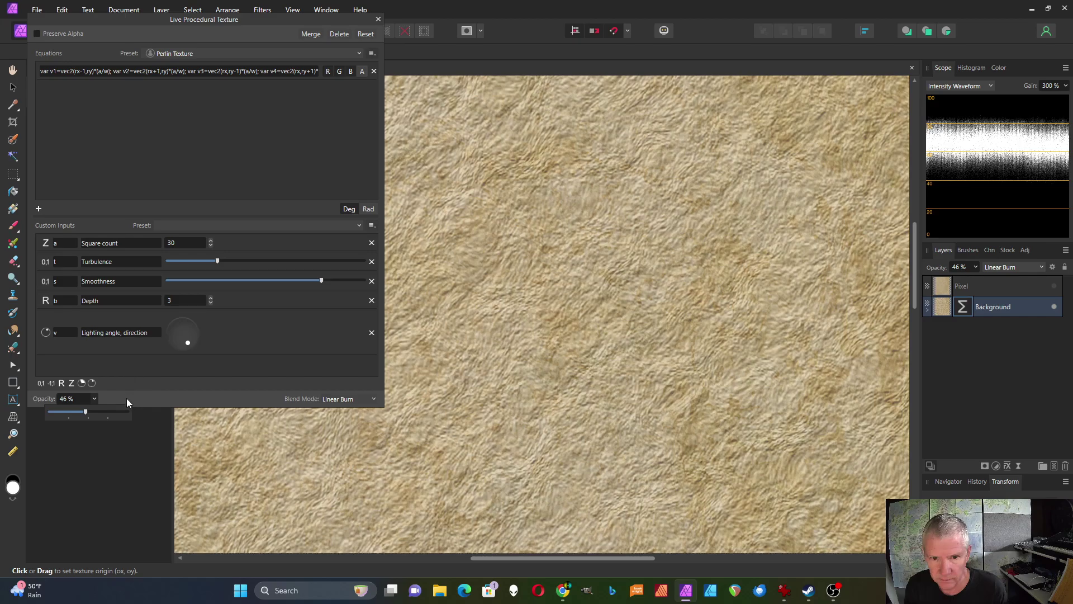
left_click_drag(88, 411, 96, 411)
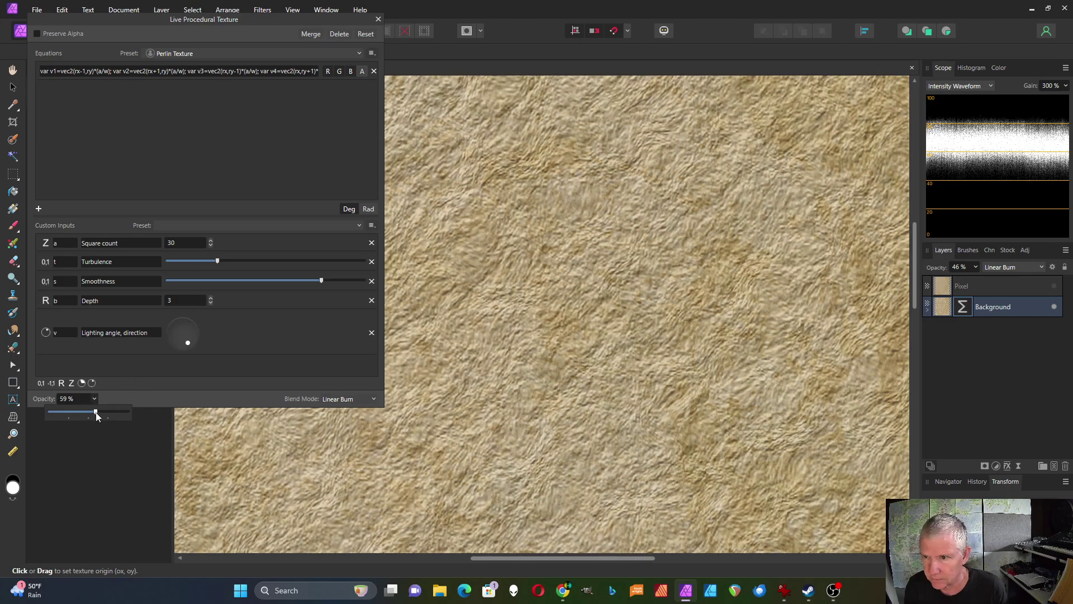
scroll(574, 228, "down", 2)
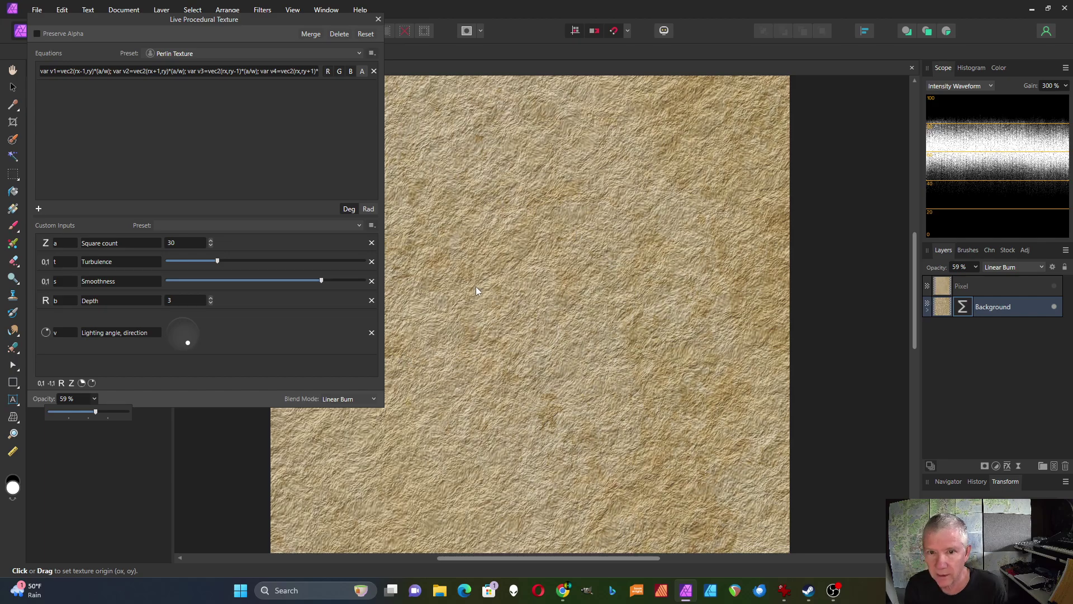
left_click(379, 20)
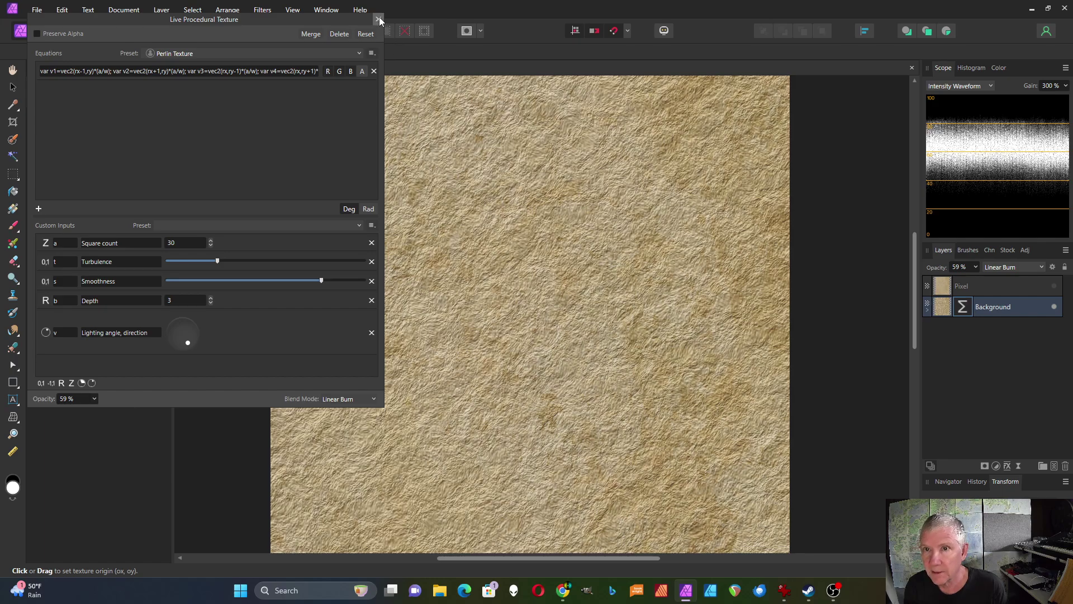
- Close the Live Procedural Texture settings and zoom out to fit the parchment page
left_click(378, 20)
scroll(572, 326, "down", 2)
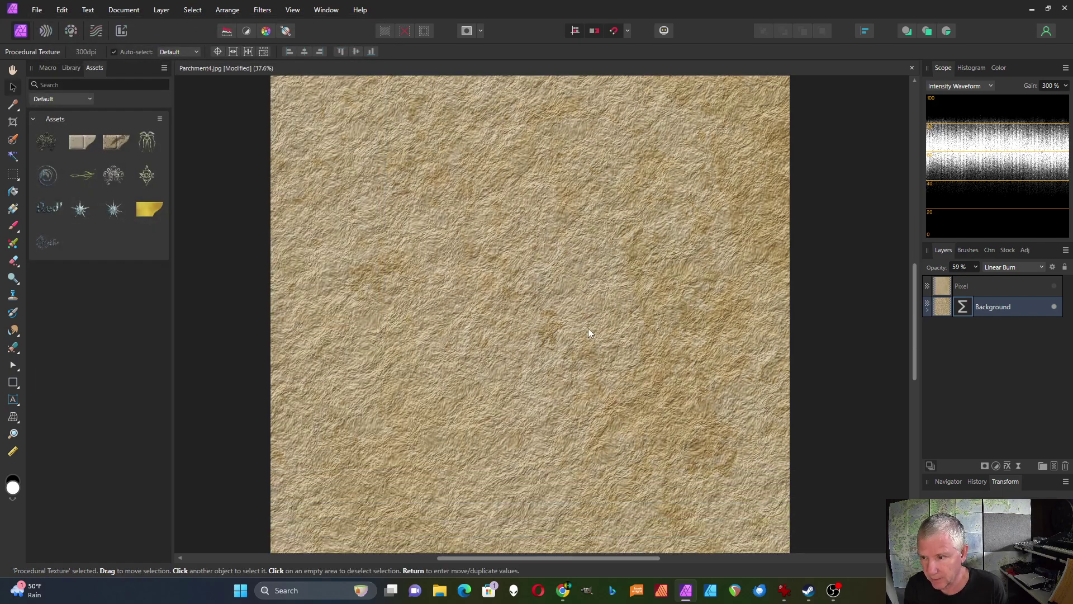
scroll(551, 313, "down", 2, "ctrl")
scroll(424, 188, "up", 2, "ctrl")
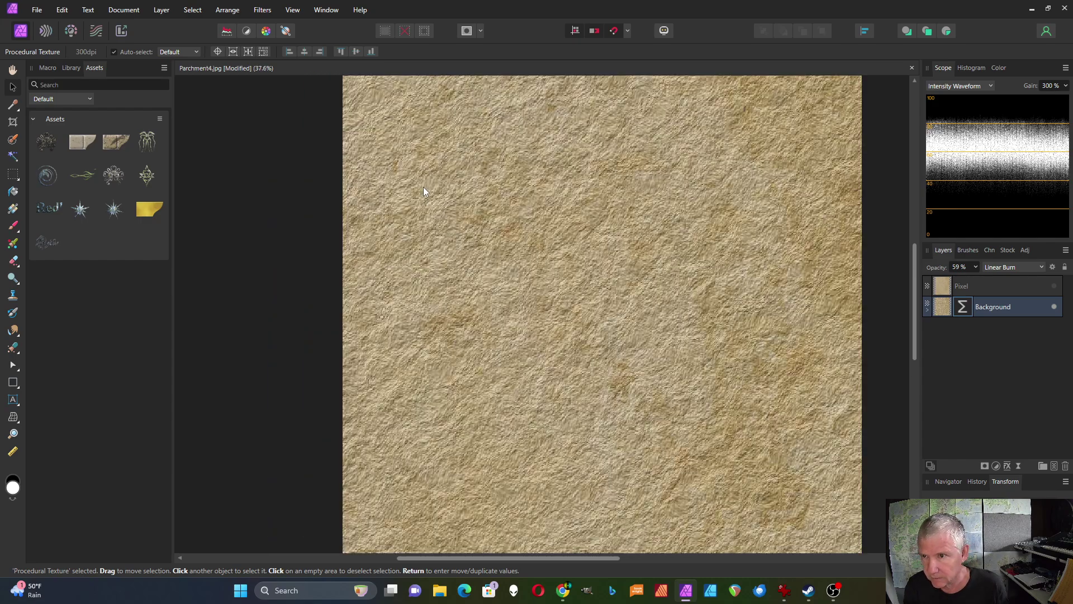
scroll(424, 188, "down", 2, "ctrl")
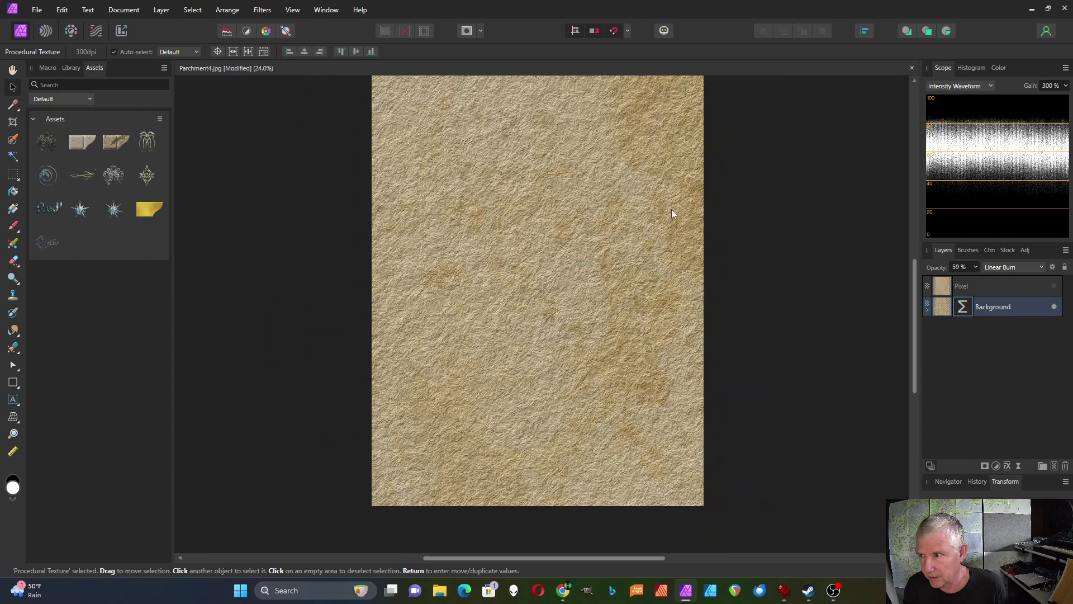
left_click_drag(914, 336, 914, 320)
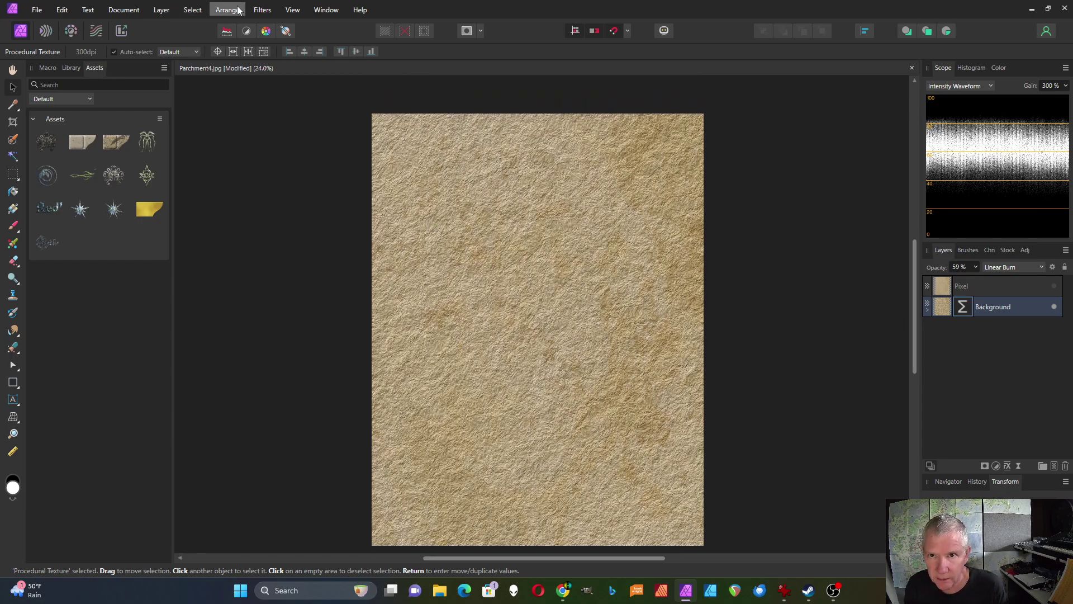
- Merge the visible rough parchment texture into a new Pixel layer above the Background
left_click(161, 9)
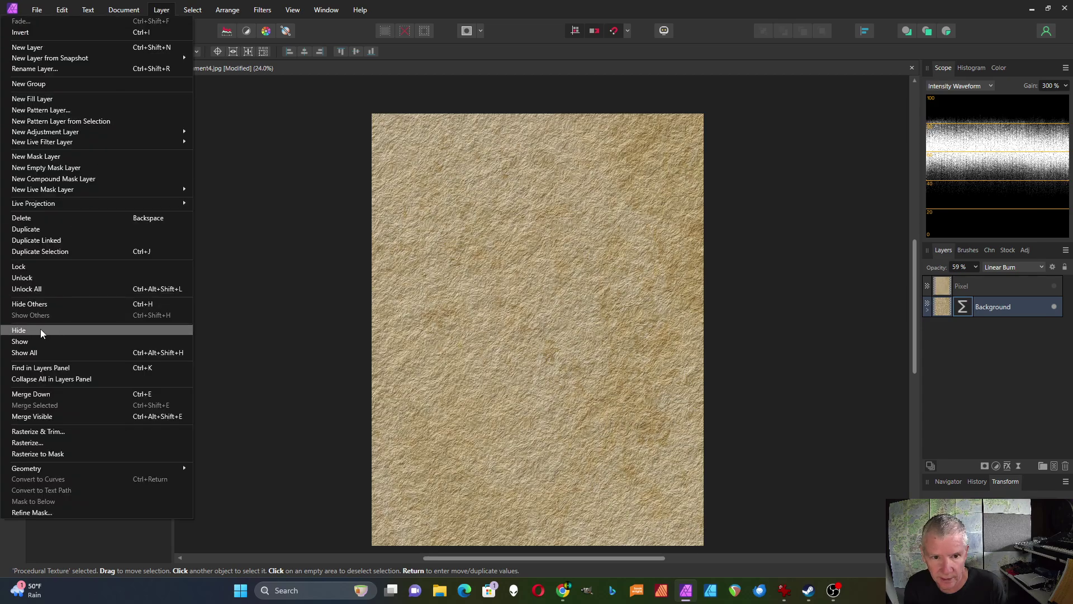
left_click(365, 394)
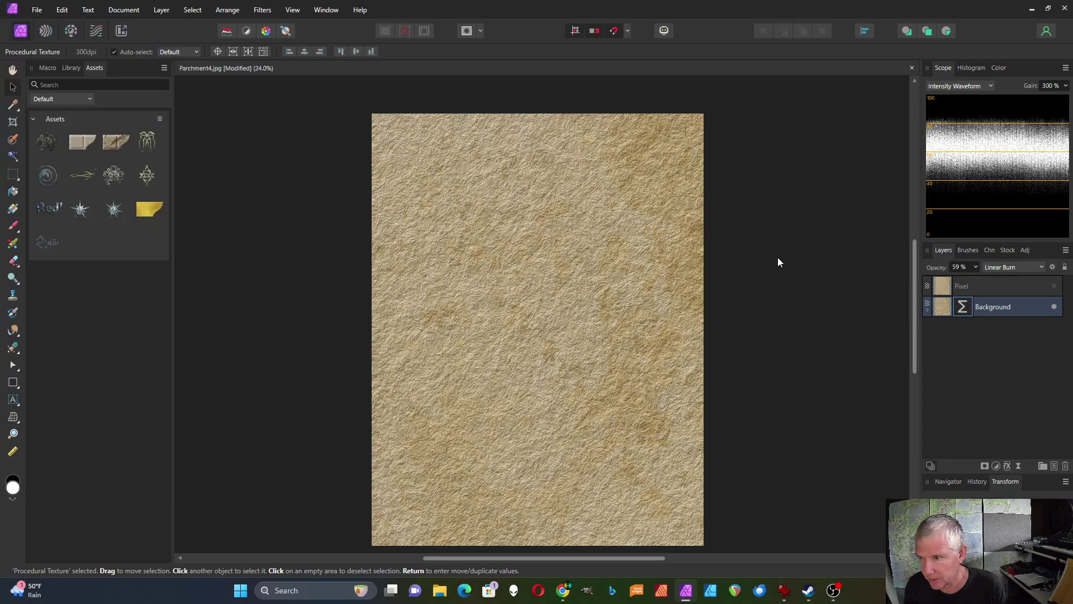
key("ctrl+shift+n")
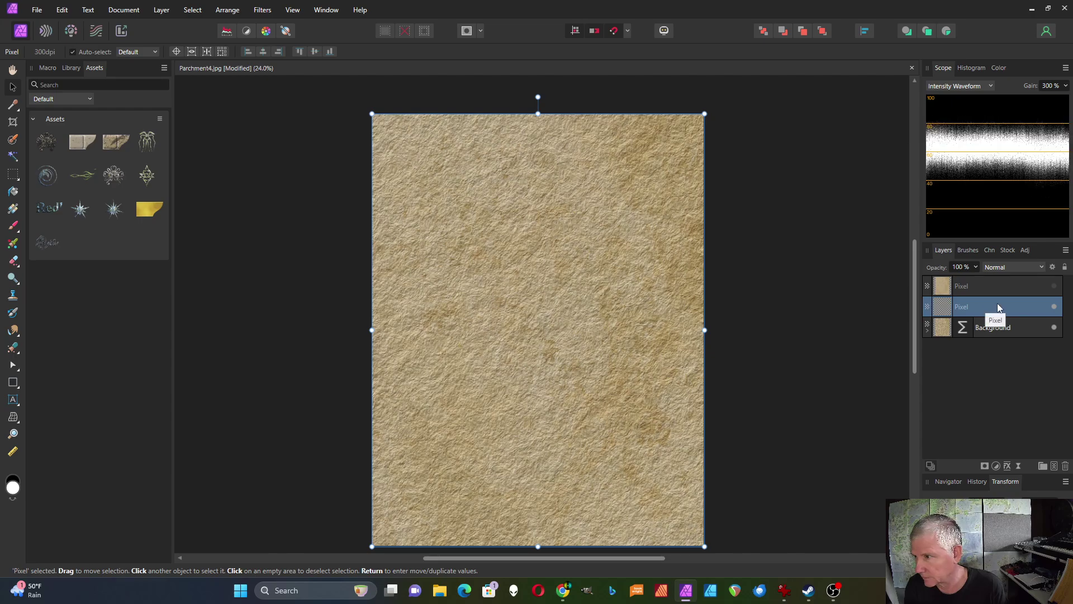
- Hide and reshow the smoother top Pixel layer to compare the two textures
key("ctrl+v")
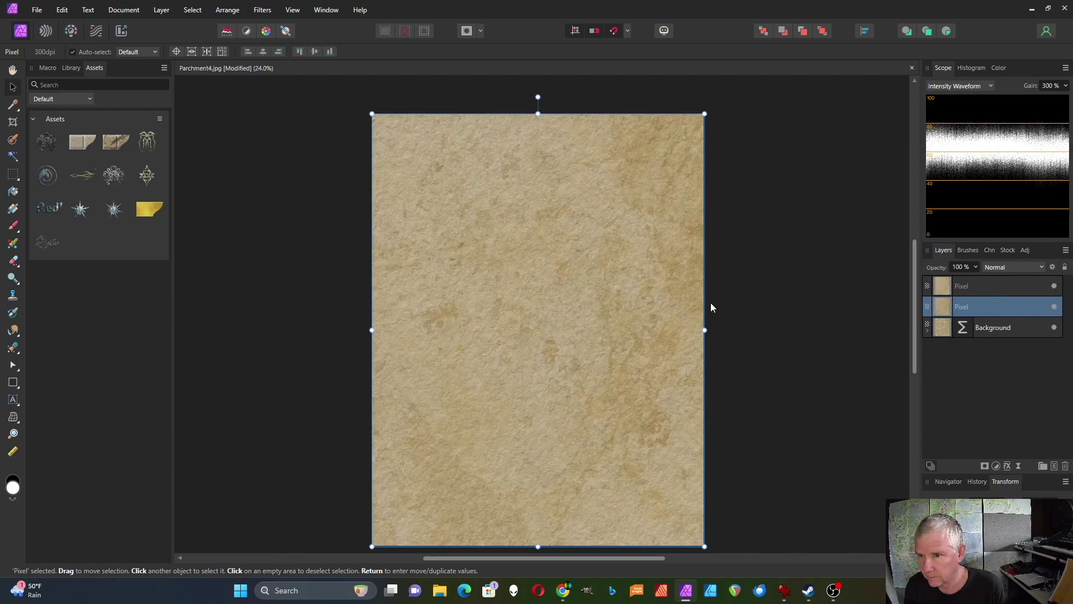
scroll(556, 303, "up", 3)
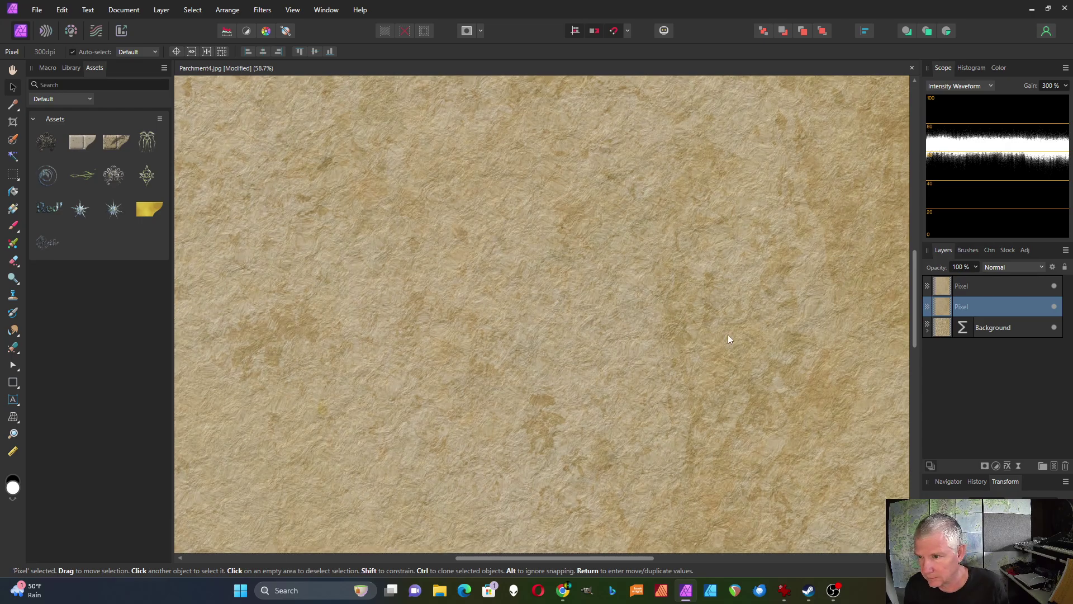
left_click(1055, 286)
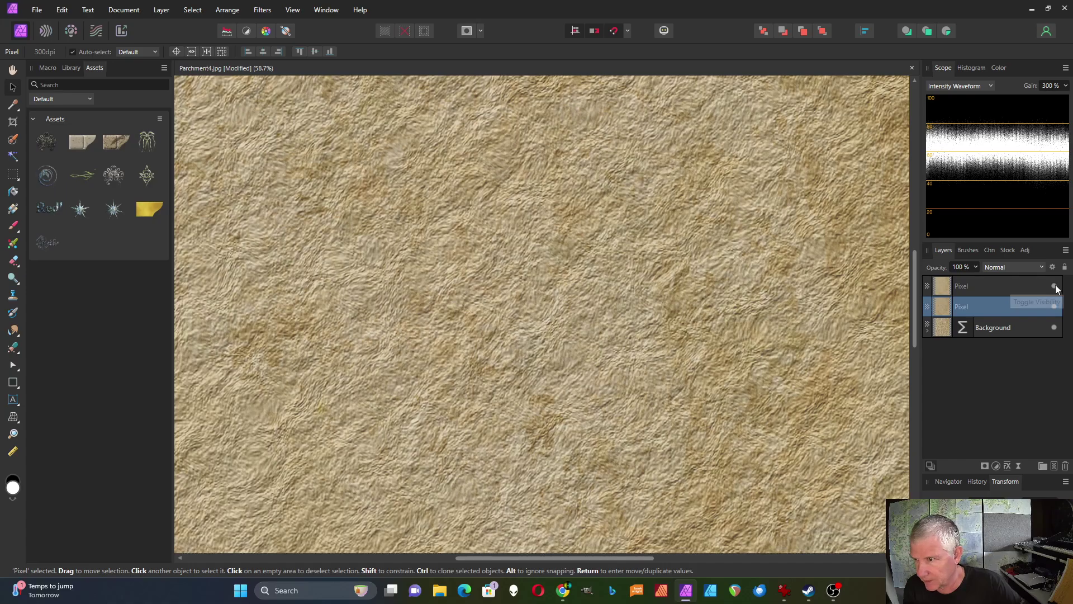
left_click(1055, 287)
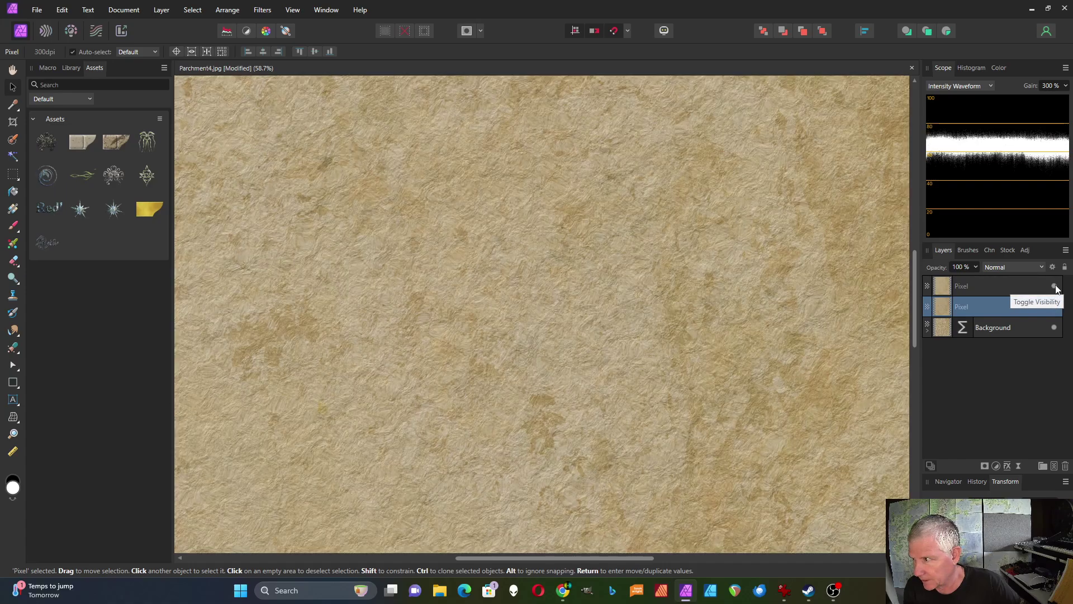
scroll(543, 273, "down", 5)
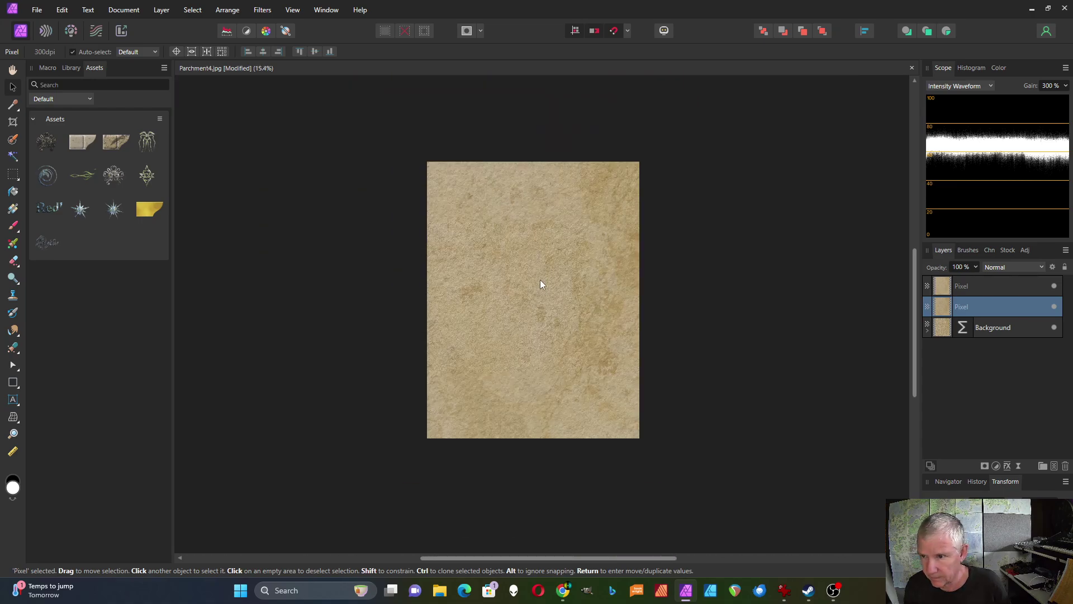
scroll(540, 279, "up", 2)
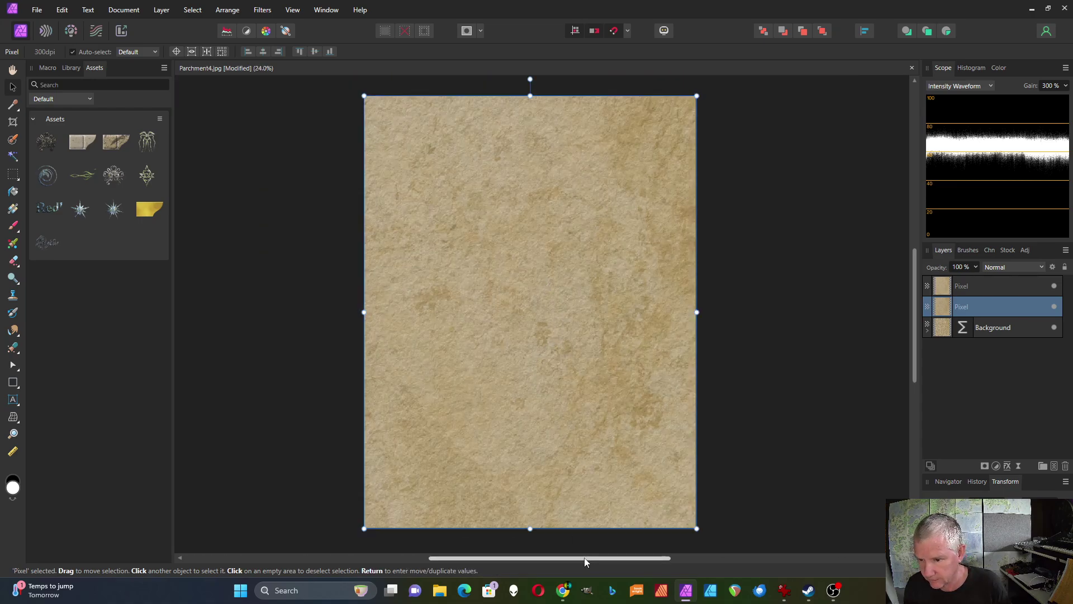
left_click_drag(585, 558, 490, 559)
left_click(398, 451)
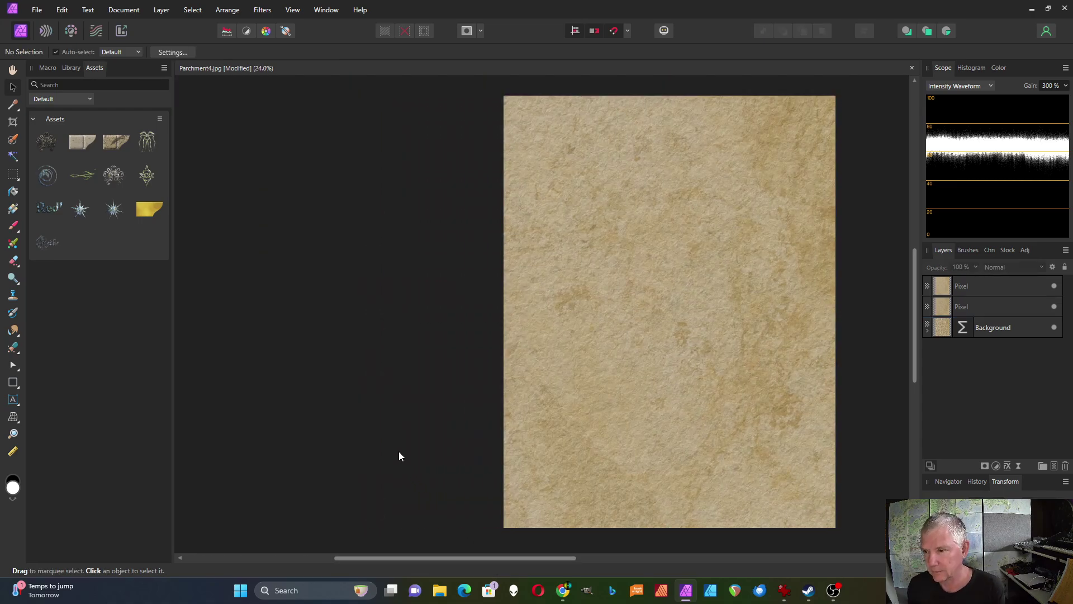